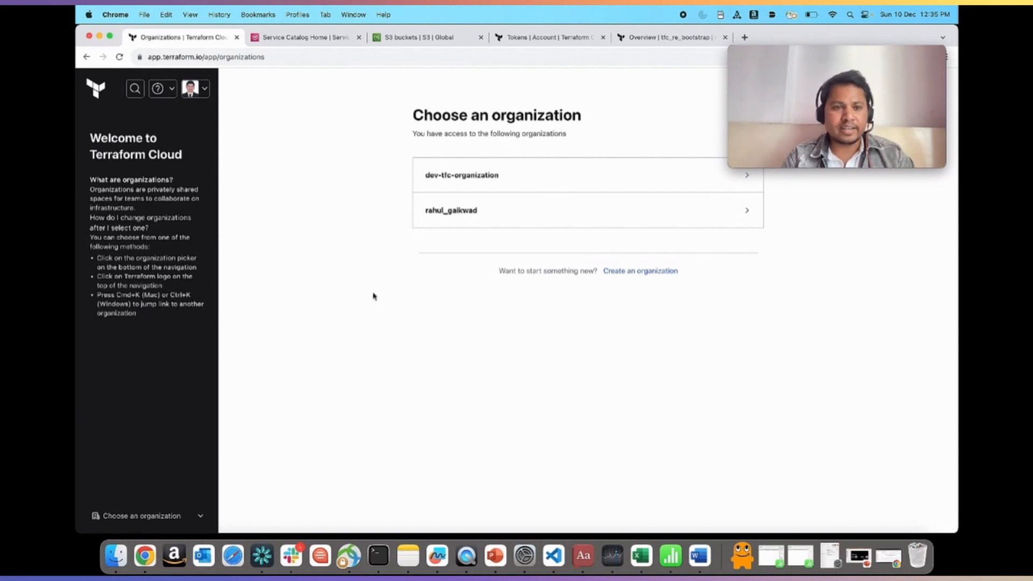
Step: Switch to Visual Studio Code and examine the terraform_cloud_reference_engine module and its engine source in main.tf
key(super+Tab)
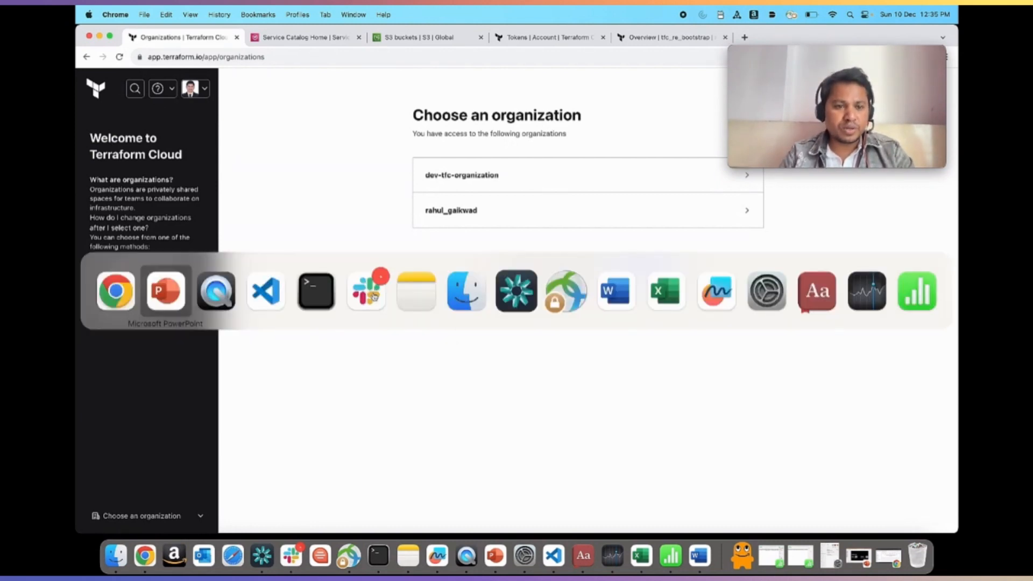
key(super+Tab)
key(super+Tab)
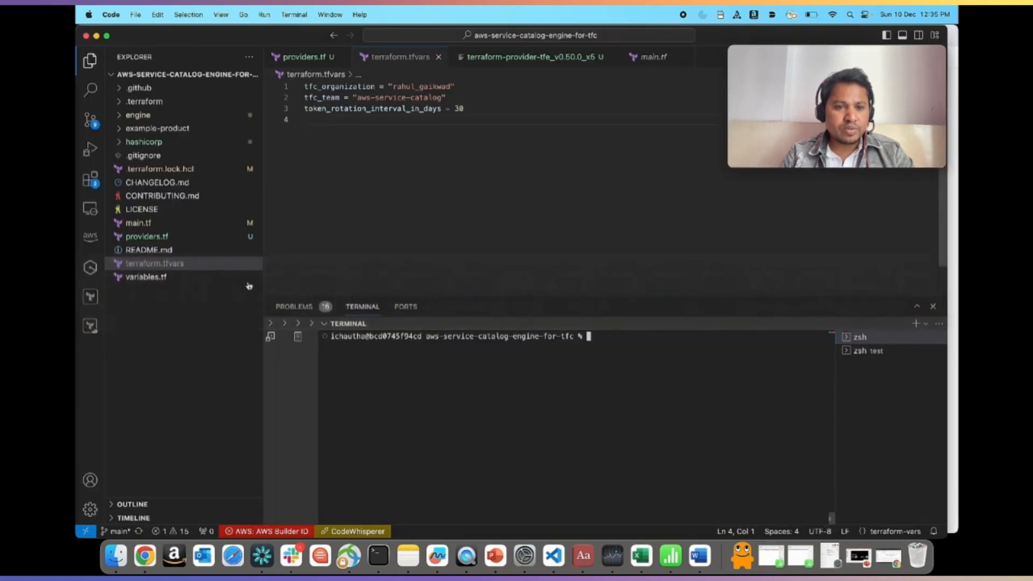
click(188, 318)
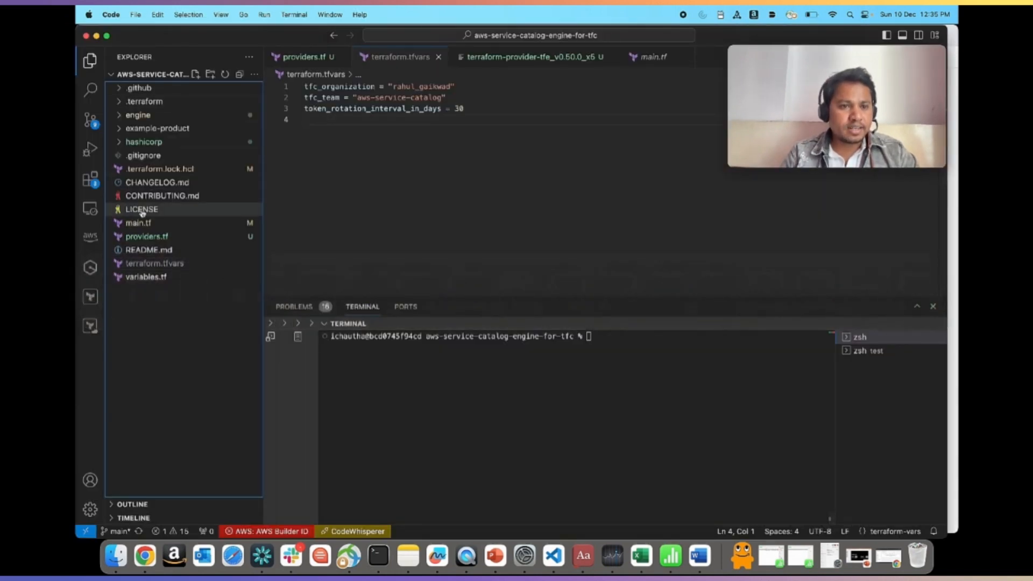
click(193, 223)
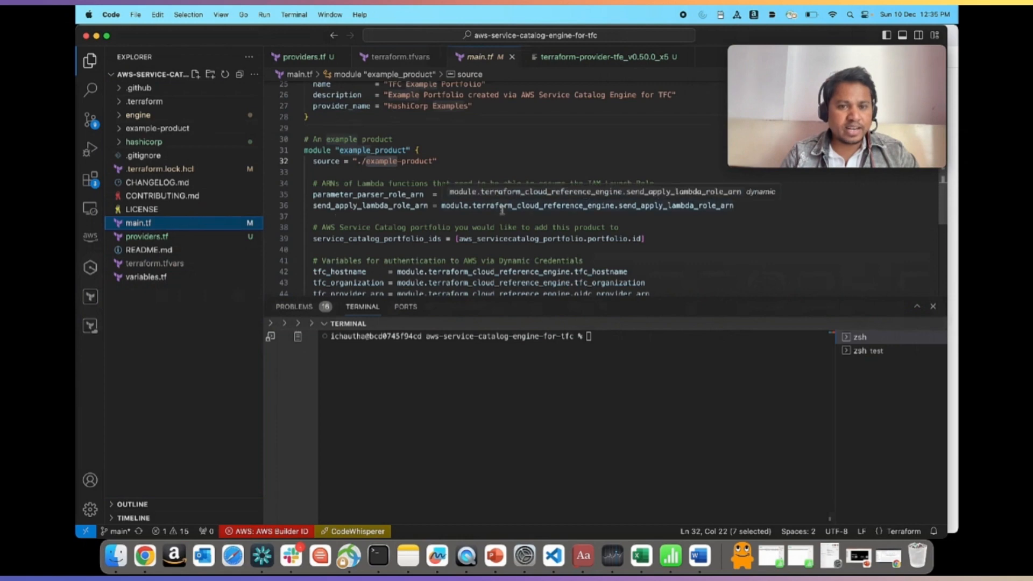
scroll(426, 168, up, 1)
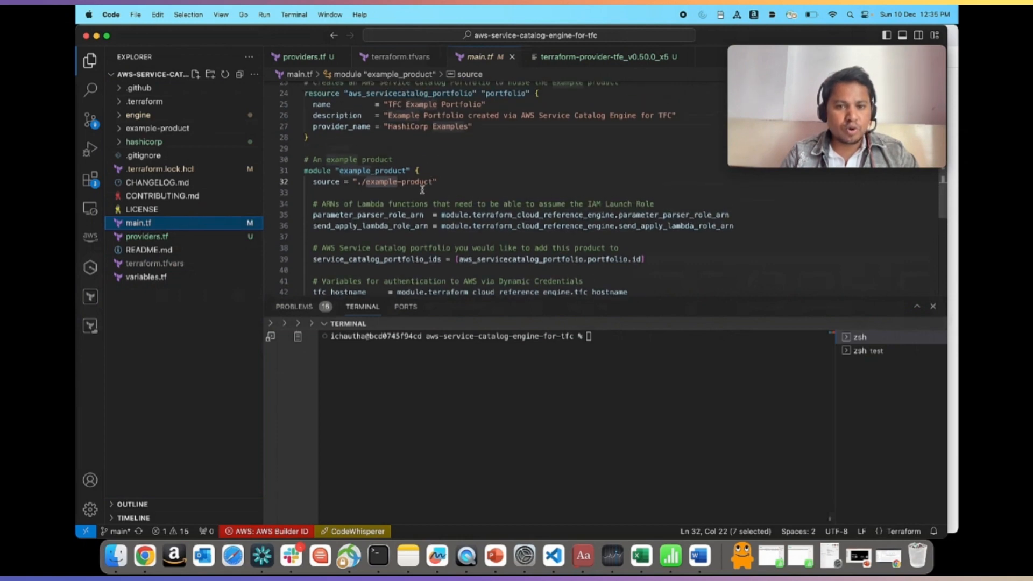
scroll(386, 179, up, 7)
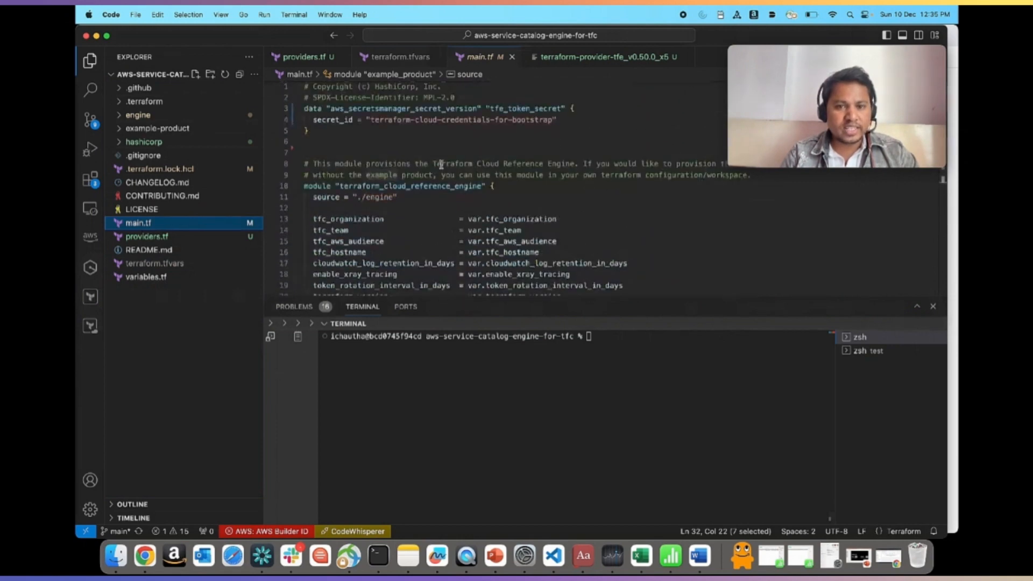
double_click(375, 197)
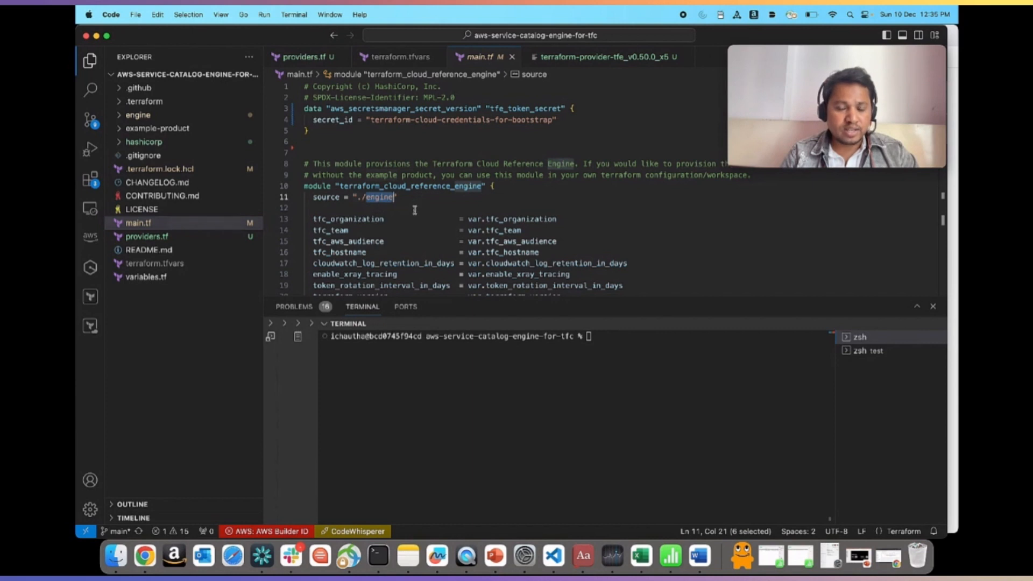
Step: Examine the rest of main.tf, focusing on the example_product module and its example-product source
scroll(386, 207, down, 10)
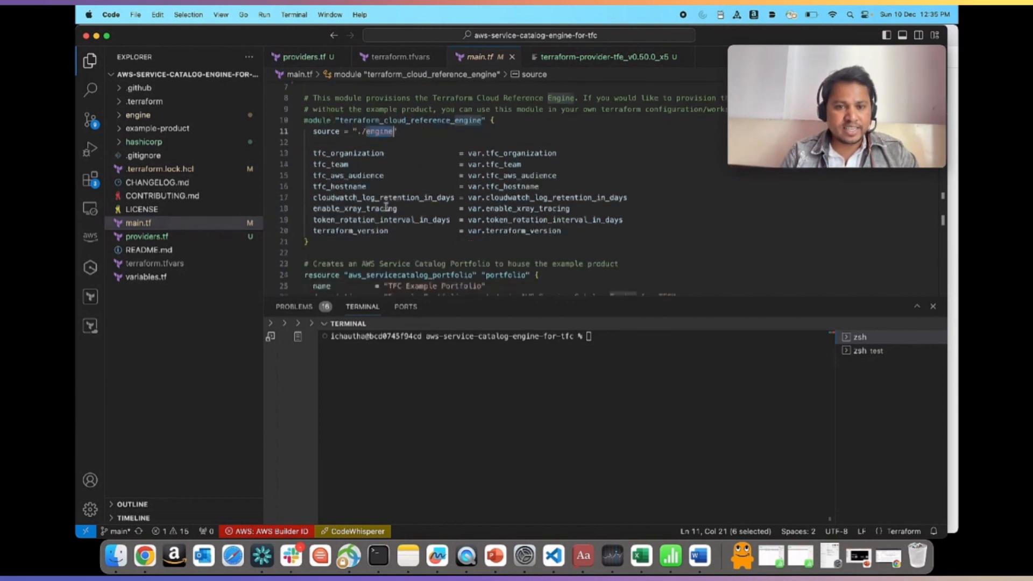
scroll(385, 206, up, 5)
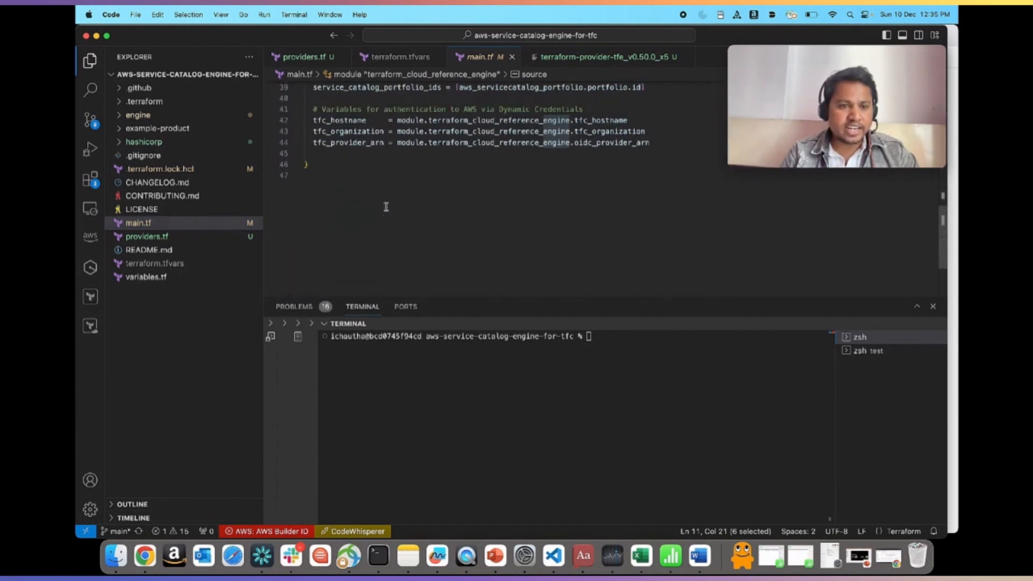
scroll(384, 206, up, 1)
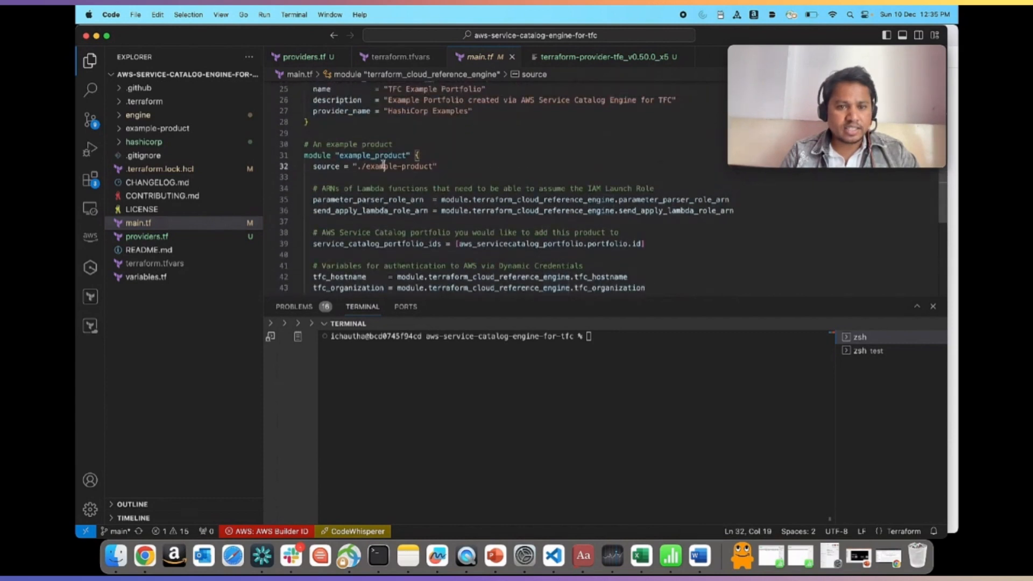
double_click(389, 165)
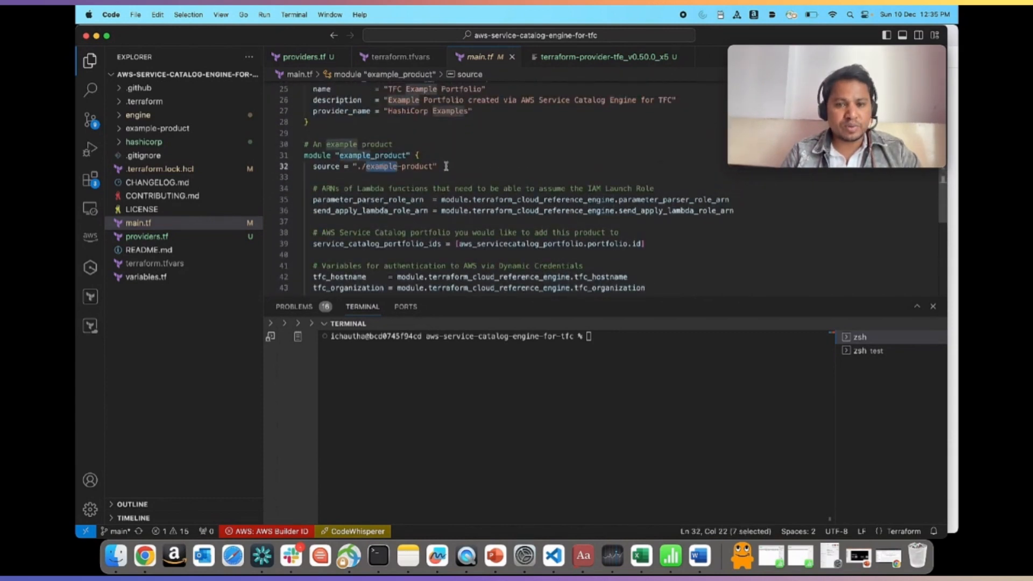
click(418, 166)
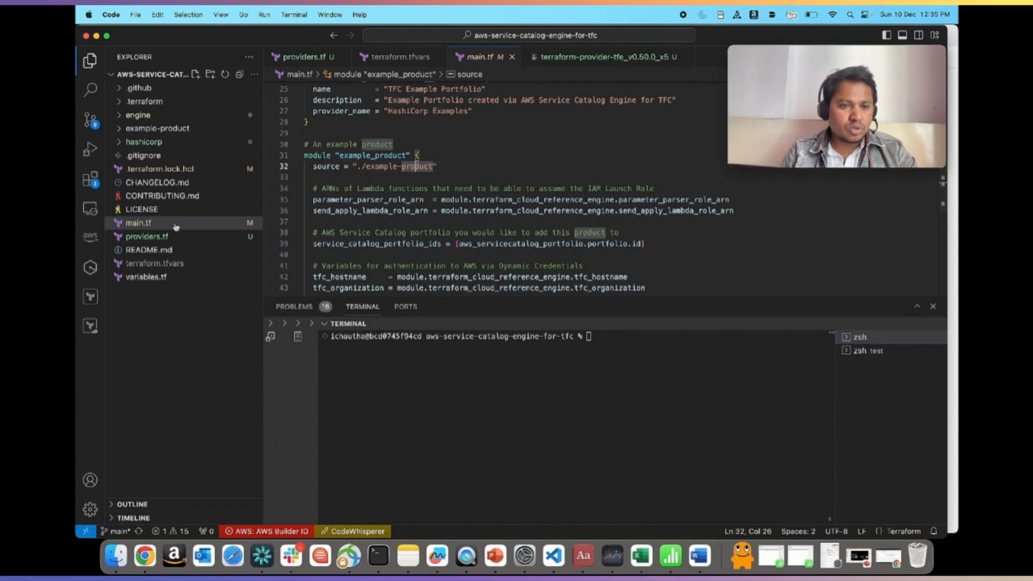
Step: Open terraform.tfvars and examine the tfc_organization and tfc_team variables
click(166, 338)
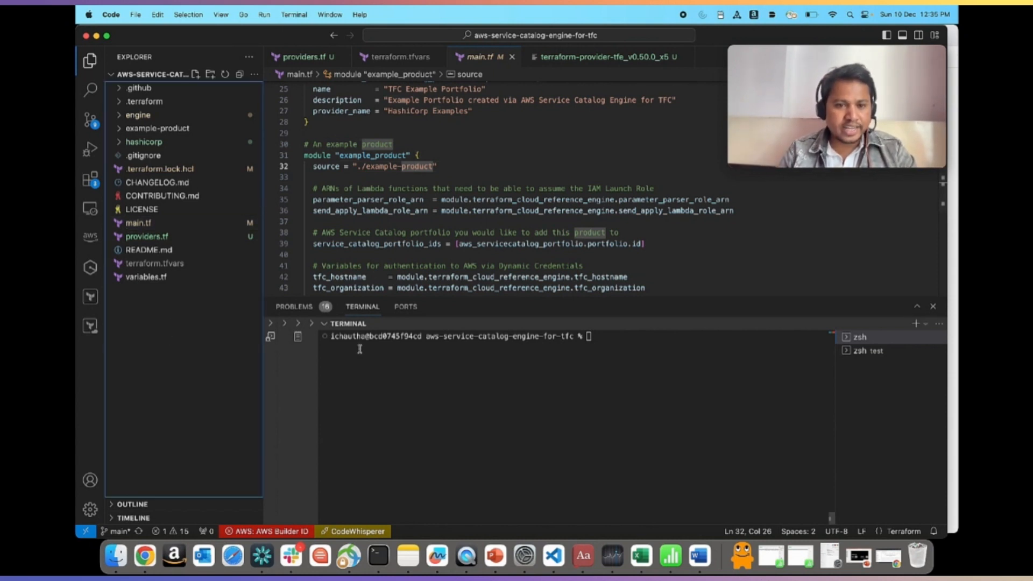
click(154, 264)
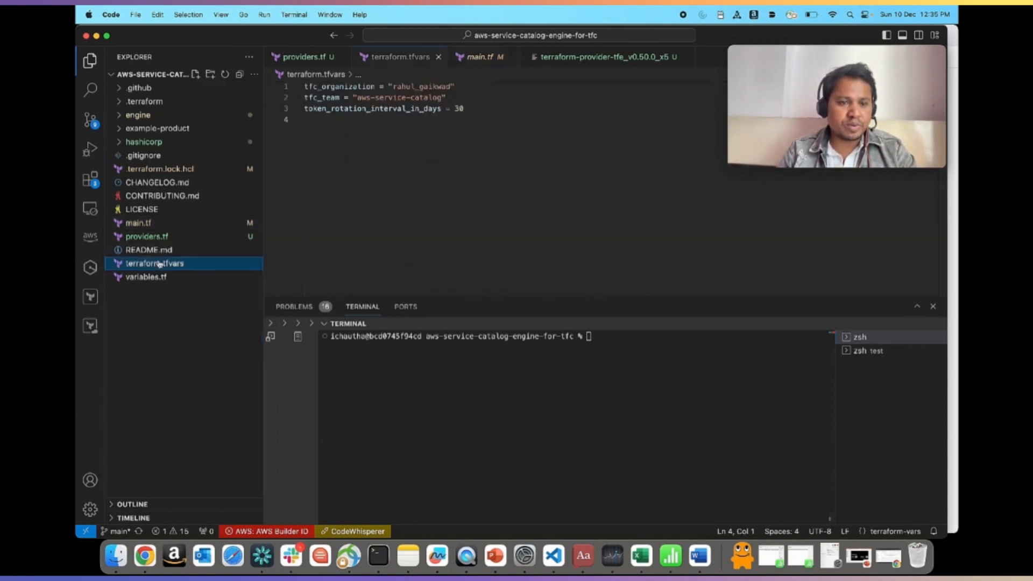
click(337, 87)
double_click(337, 87)
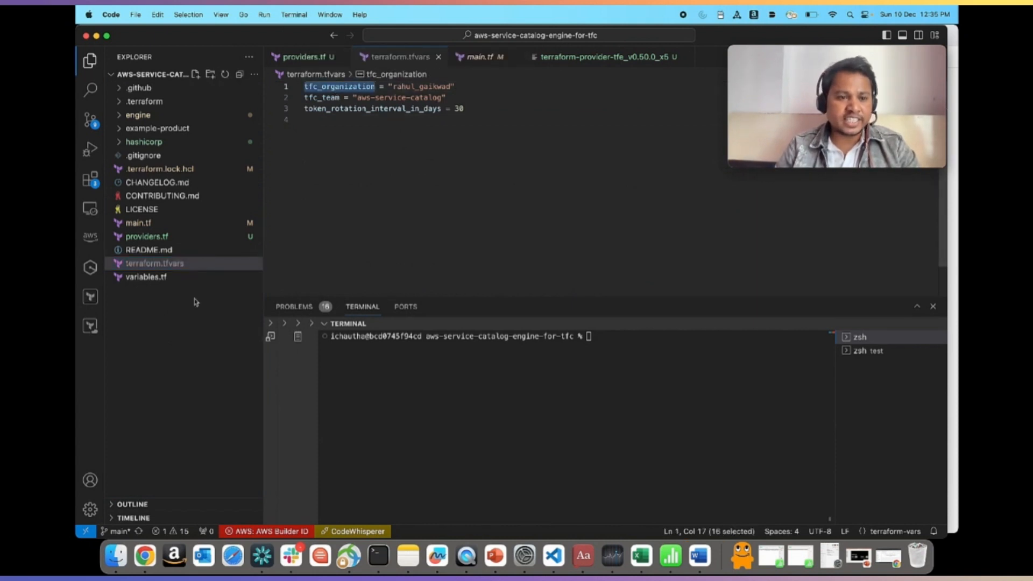
double_click(326, 98)
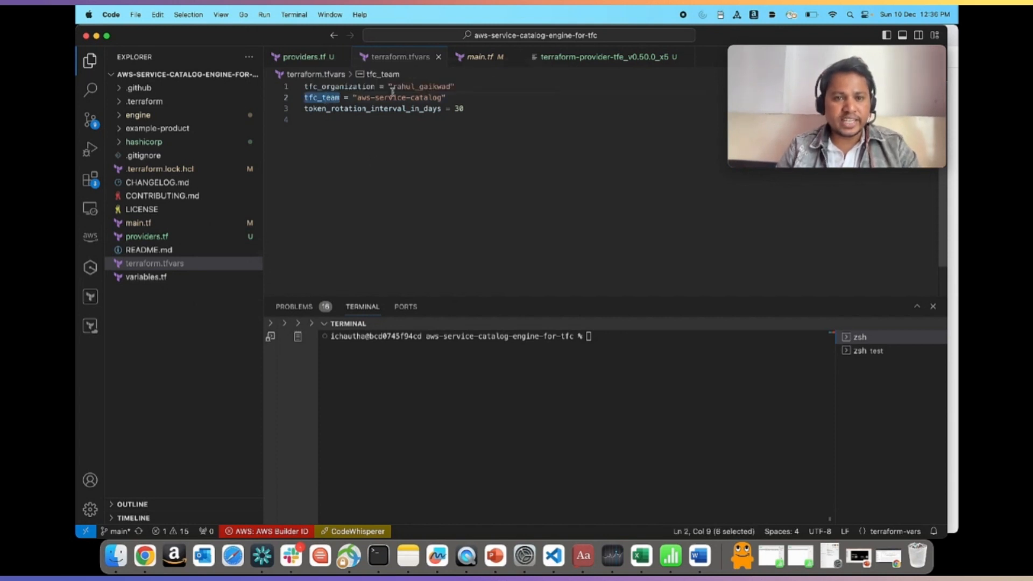
Step: Run terraform plan in the terminal from the aws-service-catalog-engine-for-tfc folder
click(429, 366)
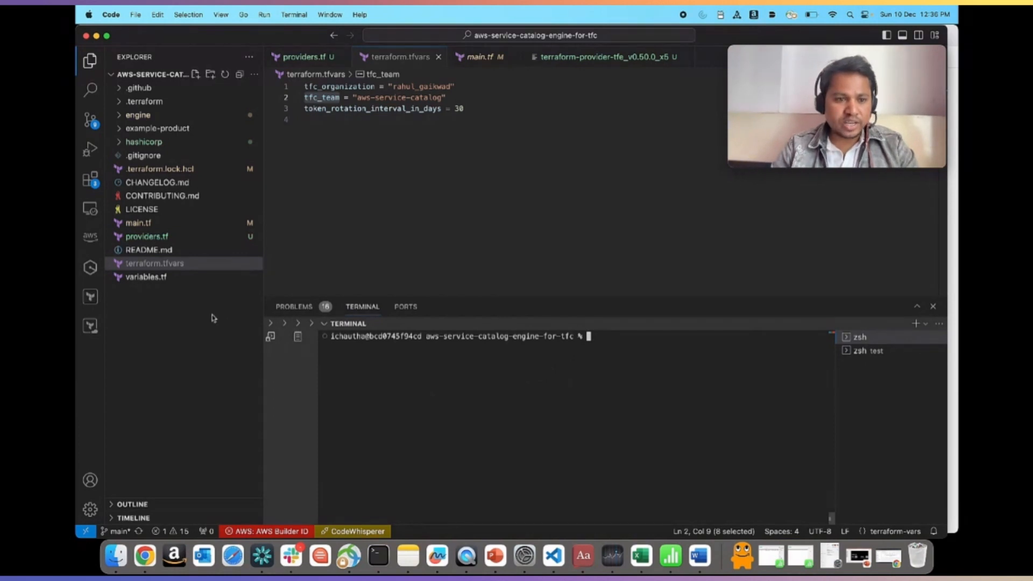
text(terraform p)
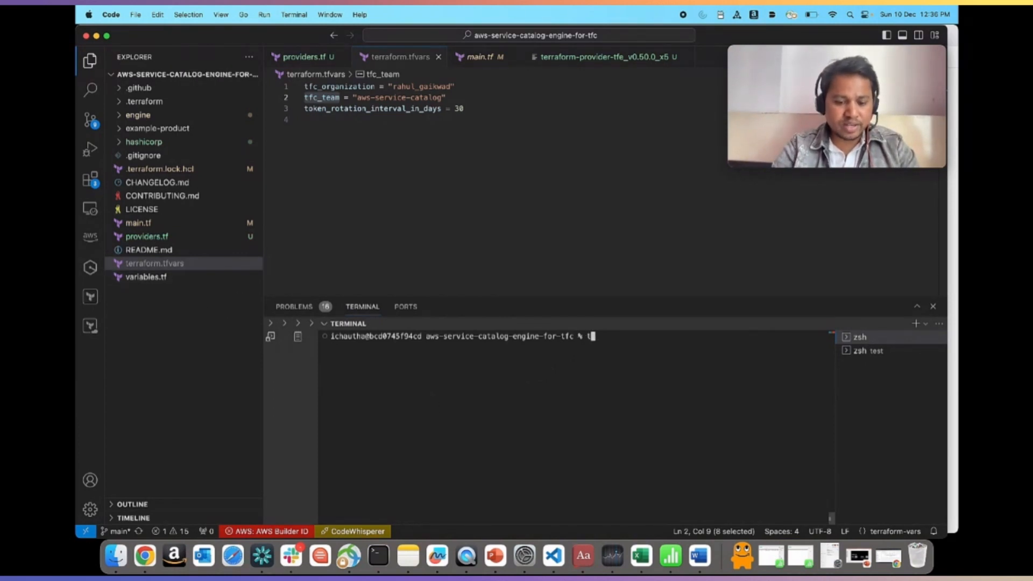
text(lan)
key(Return)
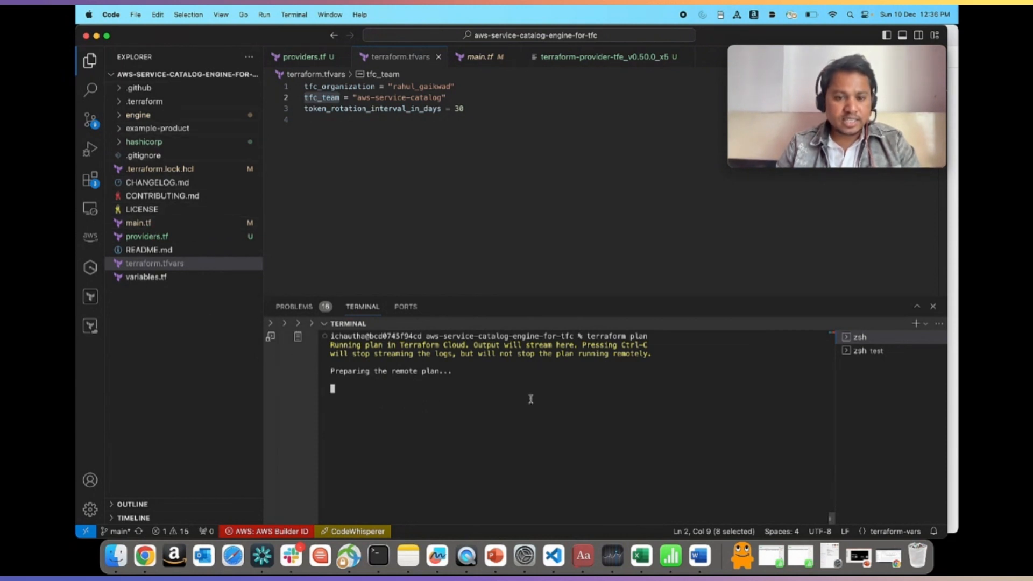
Step: Switch to Chrome and open the tfc_re_bootstrap workspace in the personal Terraform Cloud organization
key(super+Tab)
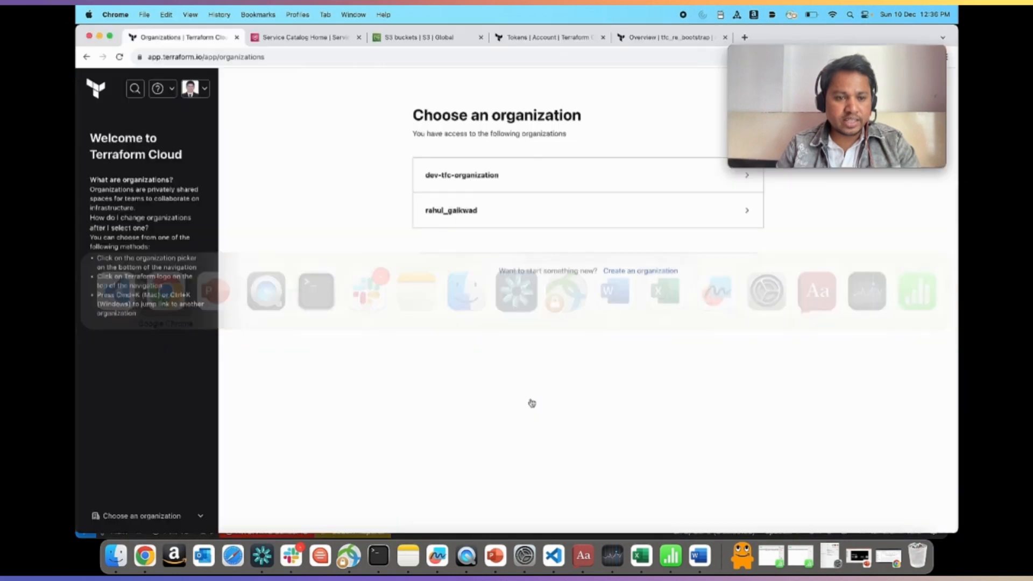
click(430, 211)
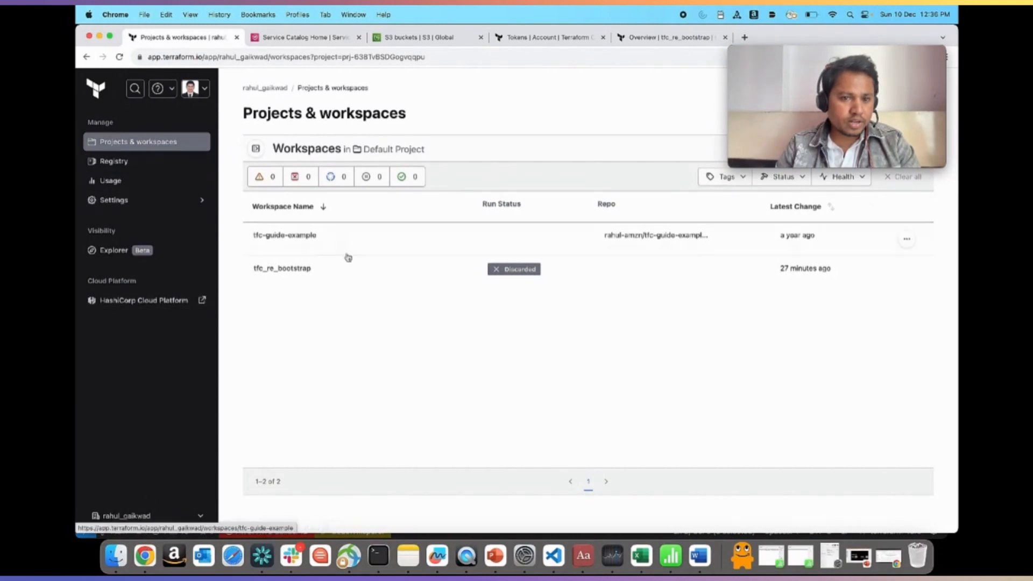
click(289, 269)
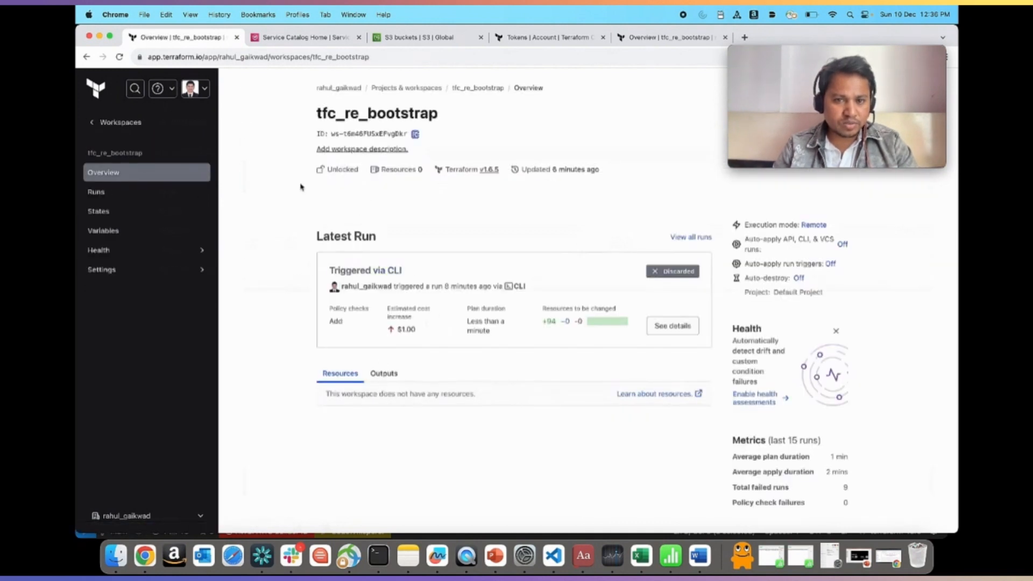
click(121, 123)
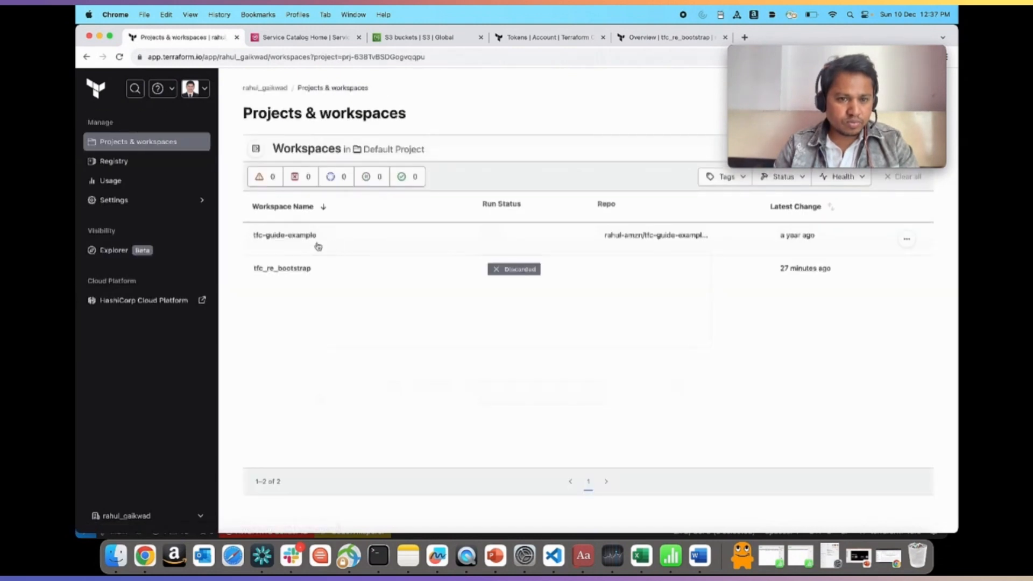
click(290, 270)
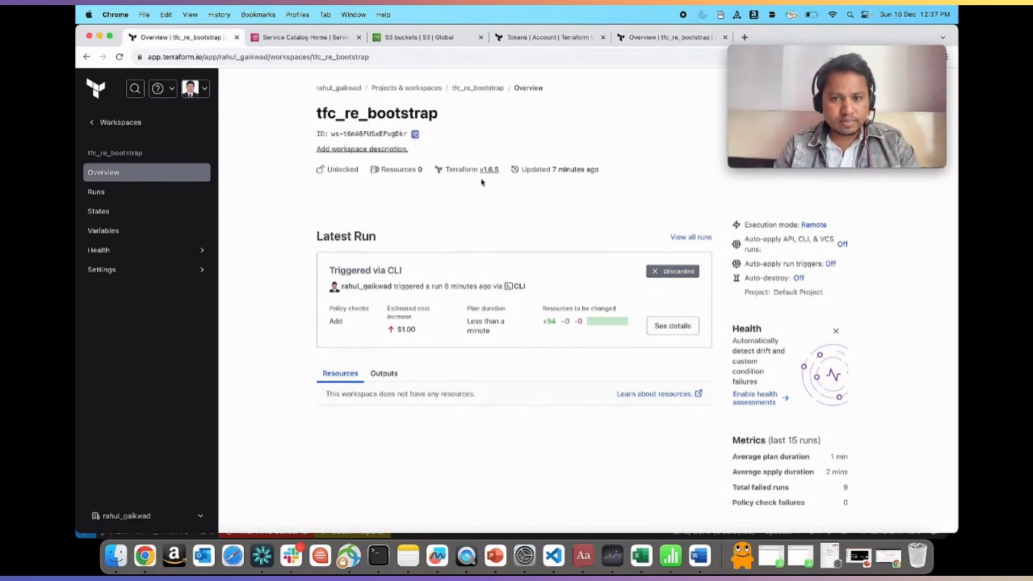
Step: Check the plan's progress in the terminal and open the newest plan-only run from the workspace's run list in Chrome
key(super+Tab)
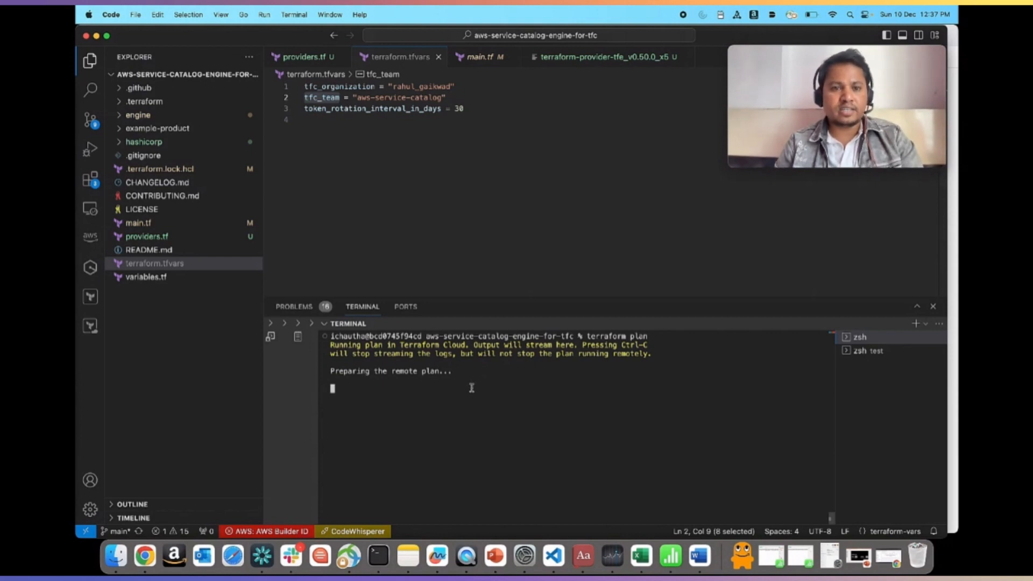
key(super+Tab)
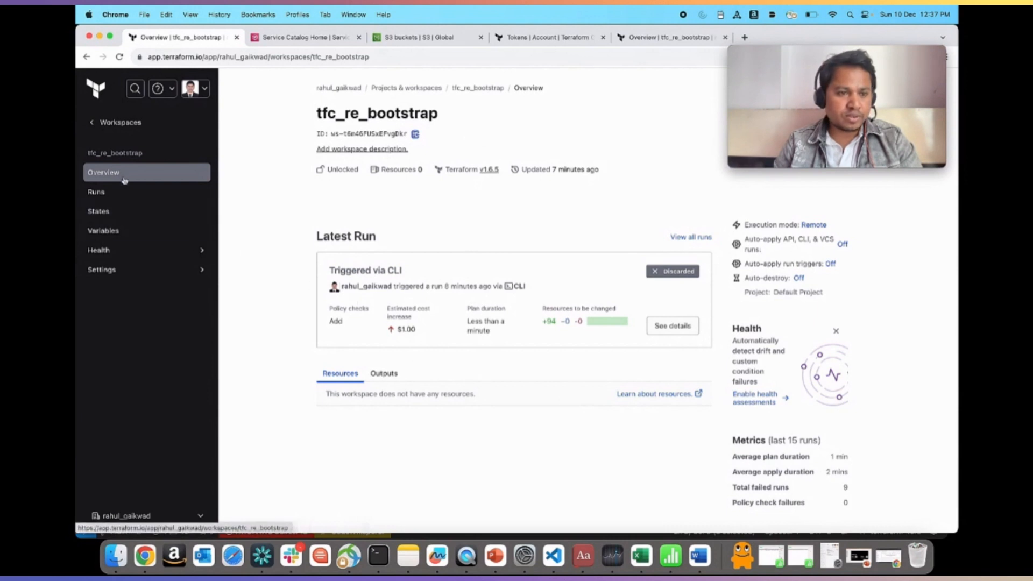
click(115, 197)
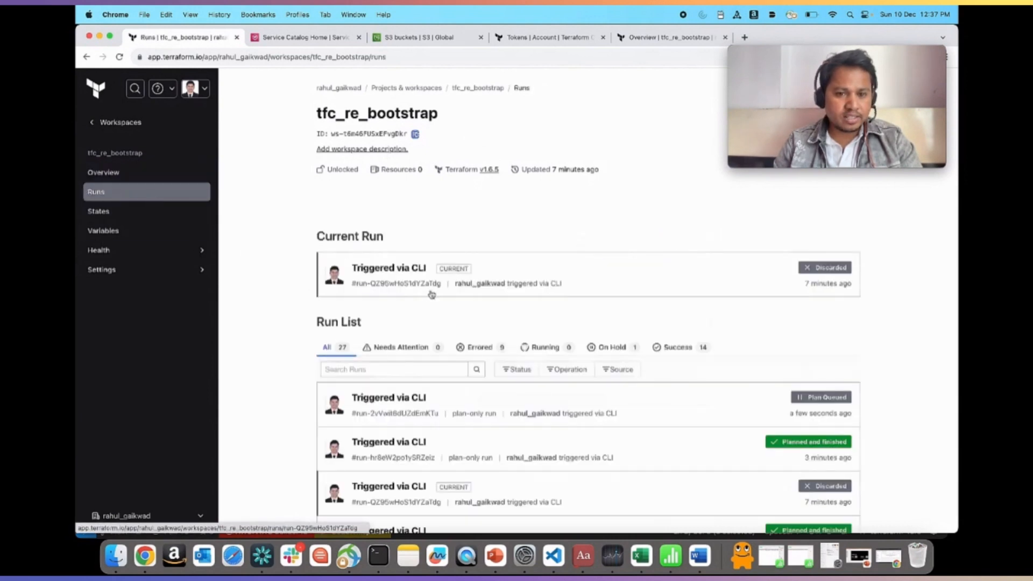
scroll(541, 317, down, 3)
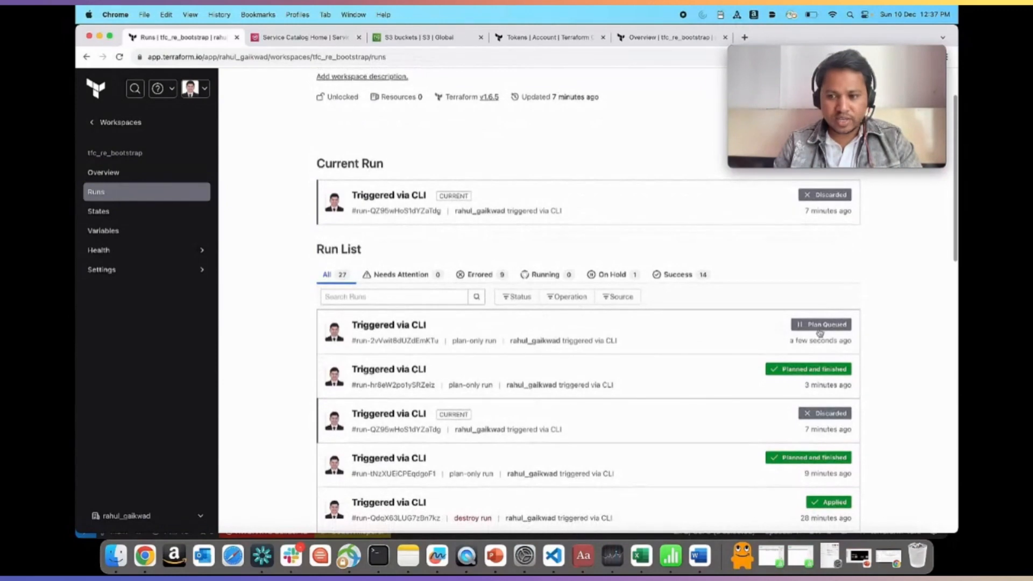
key(super+Tab)
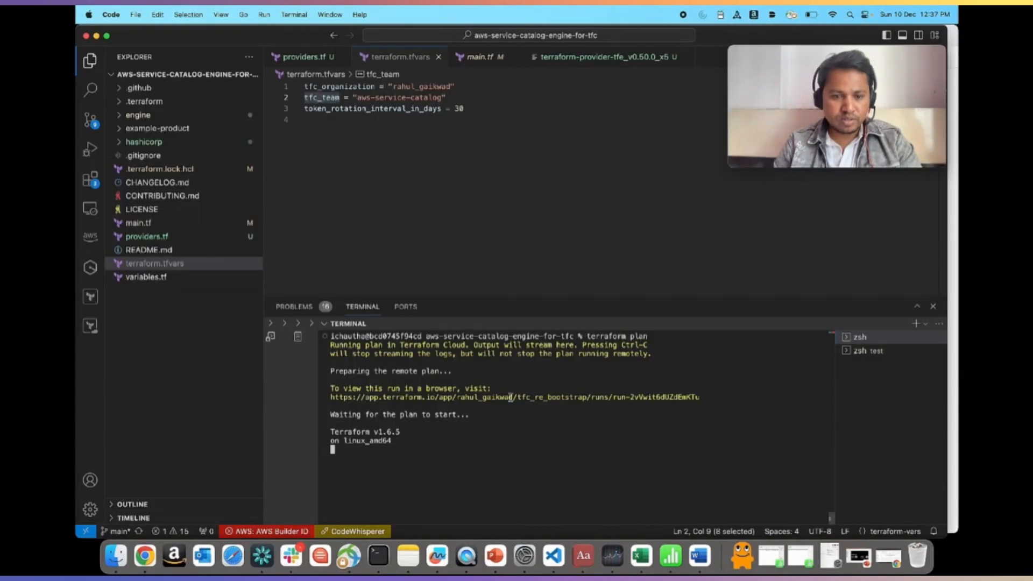
key(super+Tab)
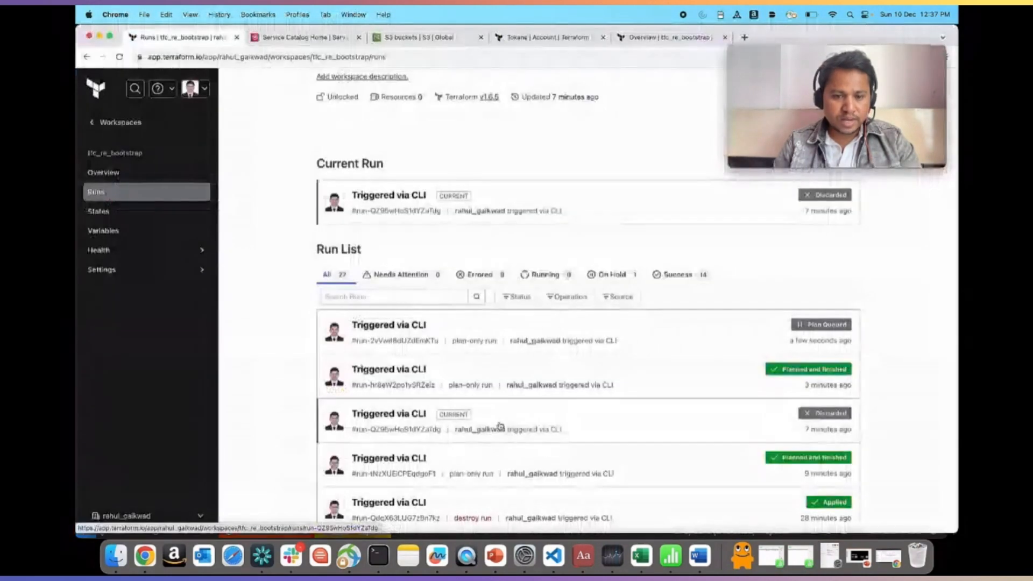
click(527, 348)
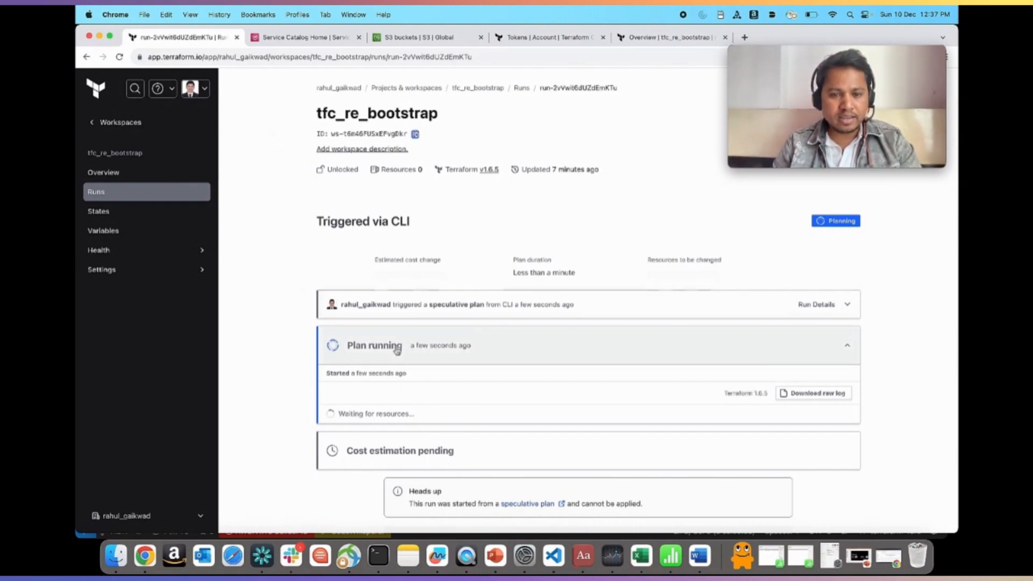
Step: Compare the streamed terminal output with the run page and examine its list of planned resources
key(super+Tab)
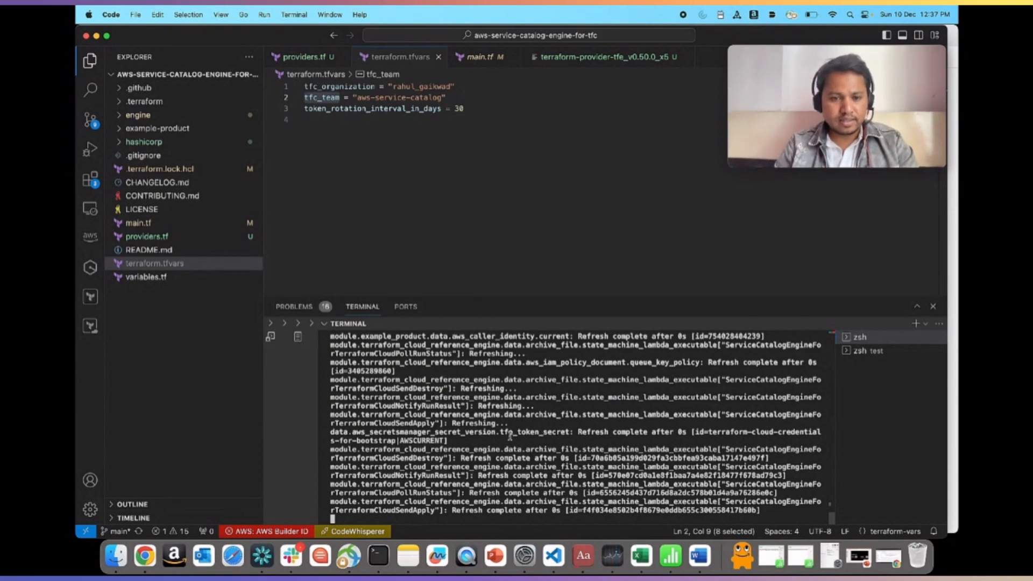
key(super+Tab)
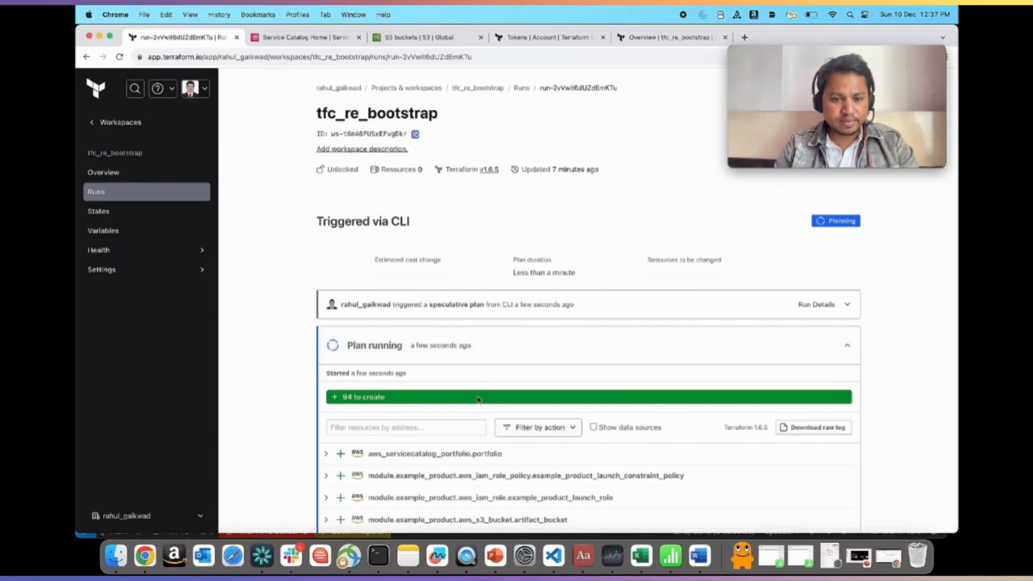
scroll(426, 363, down, 2)
scroll(425, 362, up, 2)
Step: Switch back to Visual Studio Code and examine the plan summary and cost estimation in the terminal
key(super+Tab)
key(super+Tab)
key(super+Tab)
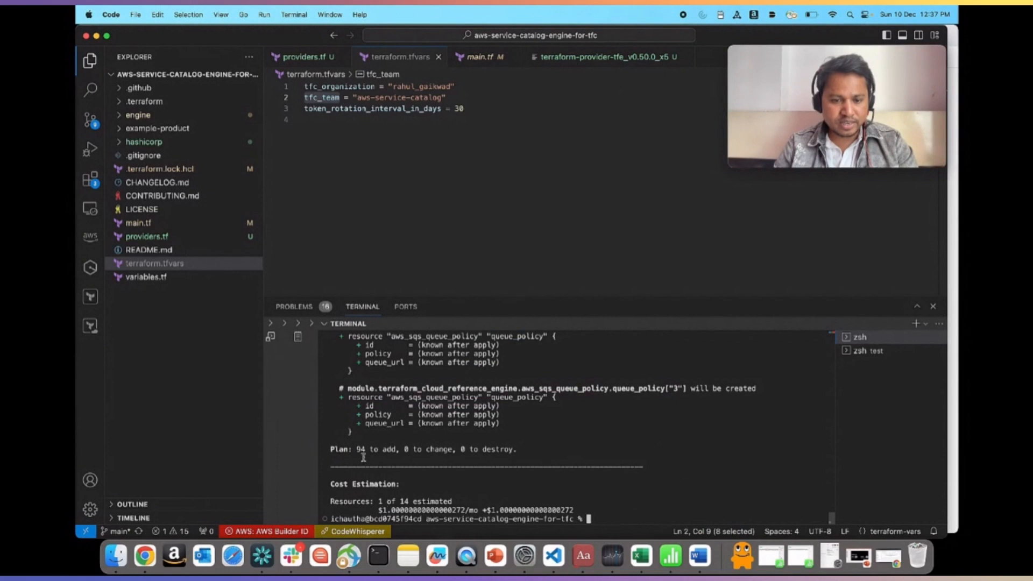
triple_click(361, 451)
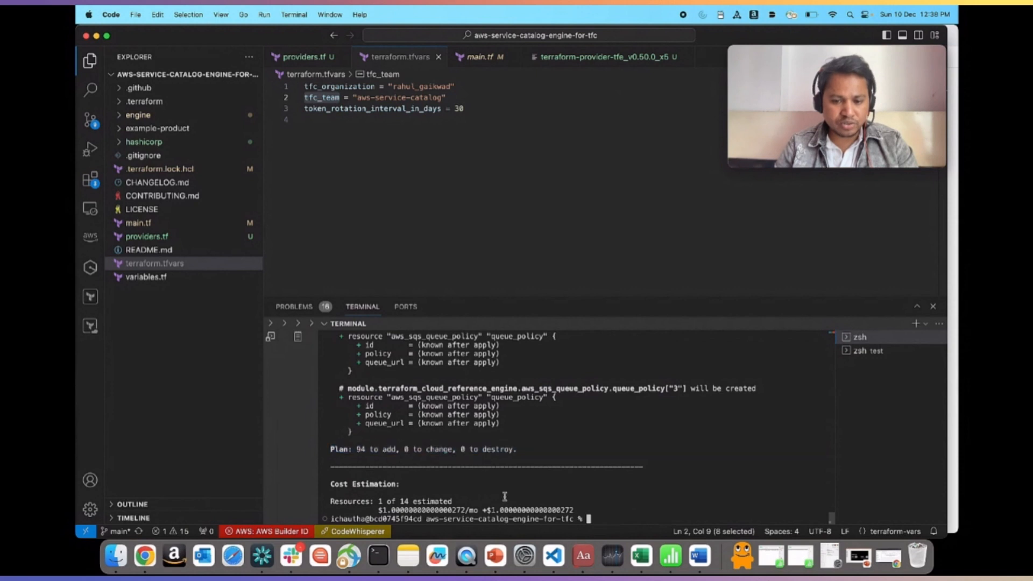
Step: Run terraform apply in the terminal for the Service Catalog engine project
text(terraform apply)
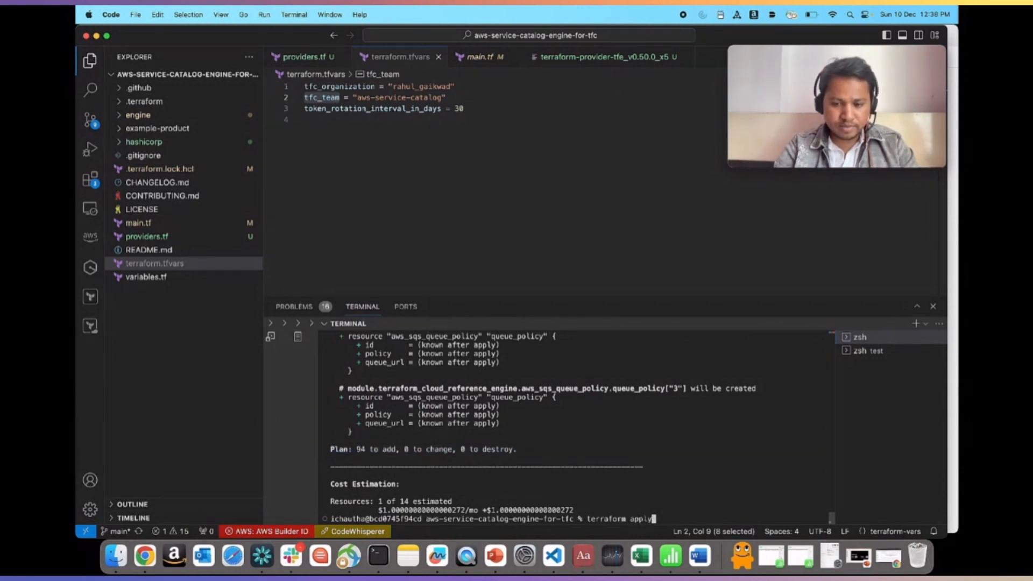
key(Return)
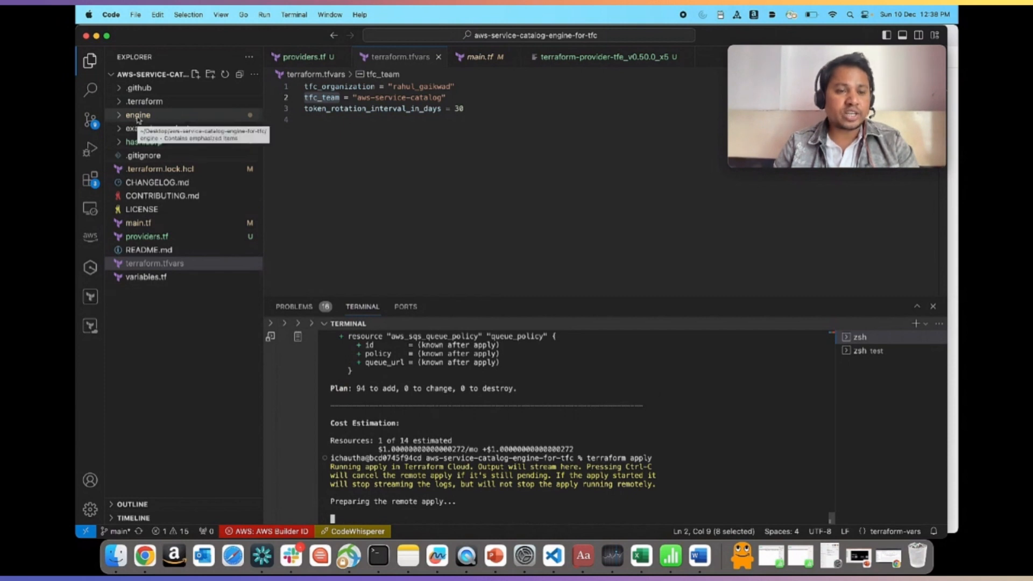
click(171, 334)
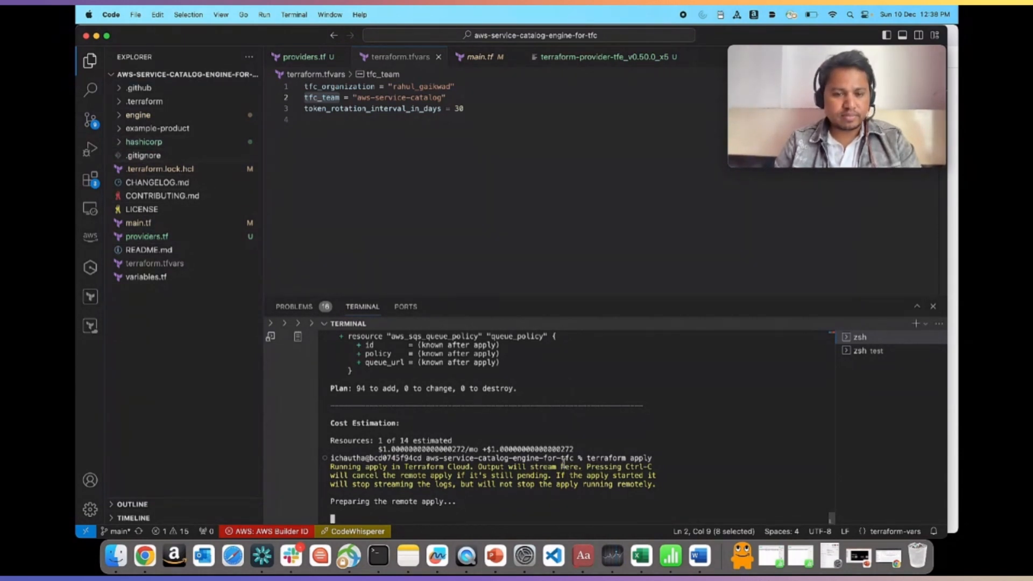
Step: Switch to Chrome and check the tfc_re_bootstrap workspace's run list for the newly triggered apply run
key(super+Tab)
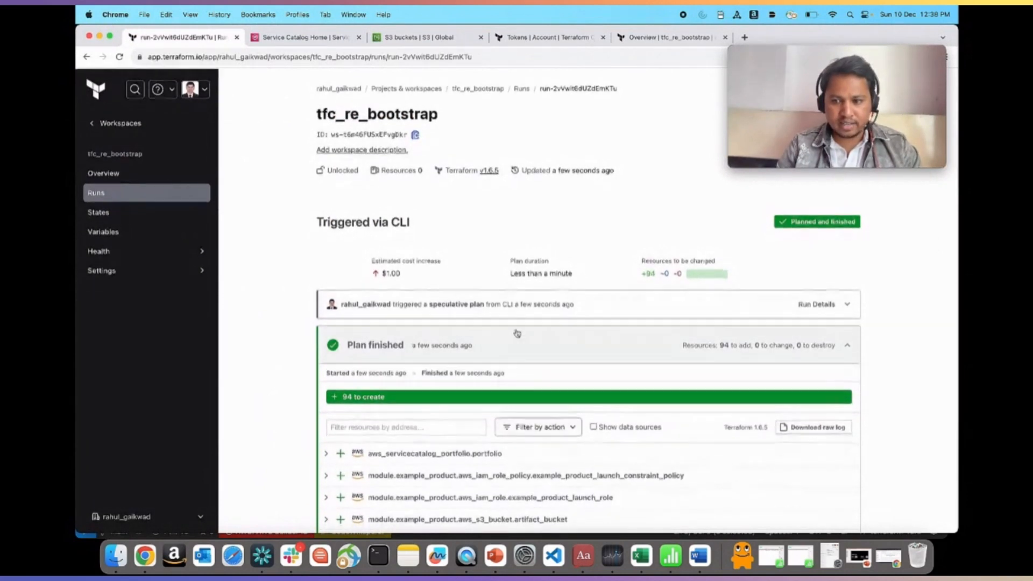
click(521, 88)
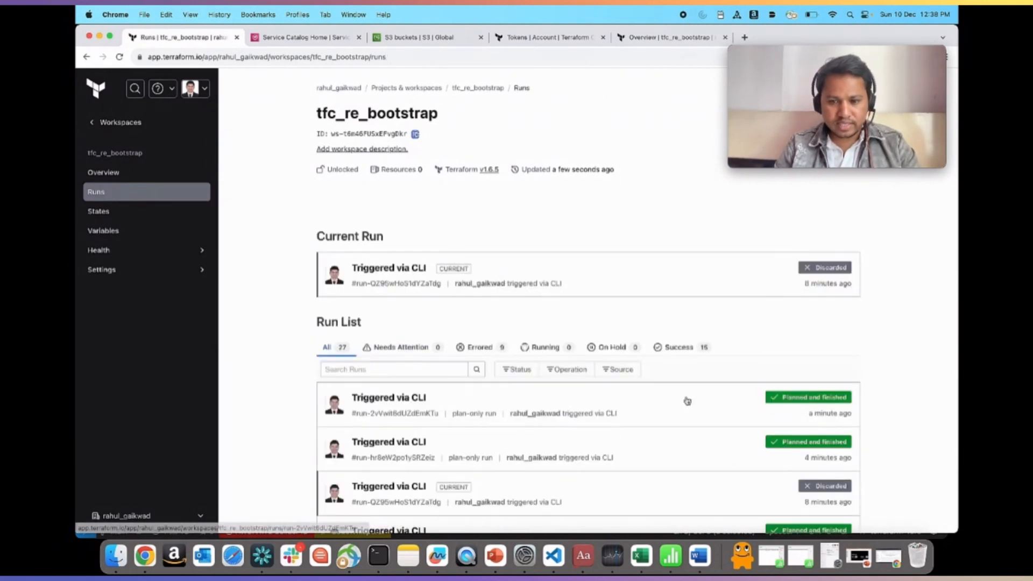
scroll(611, 377, down, 1)
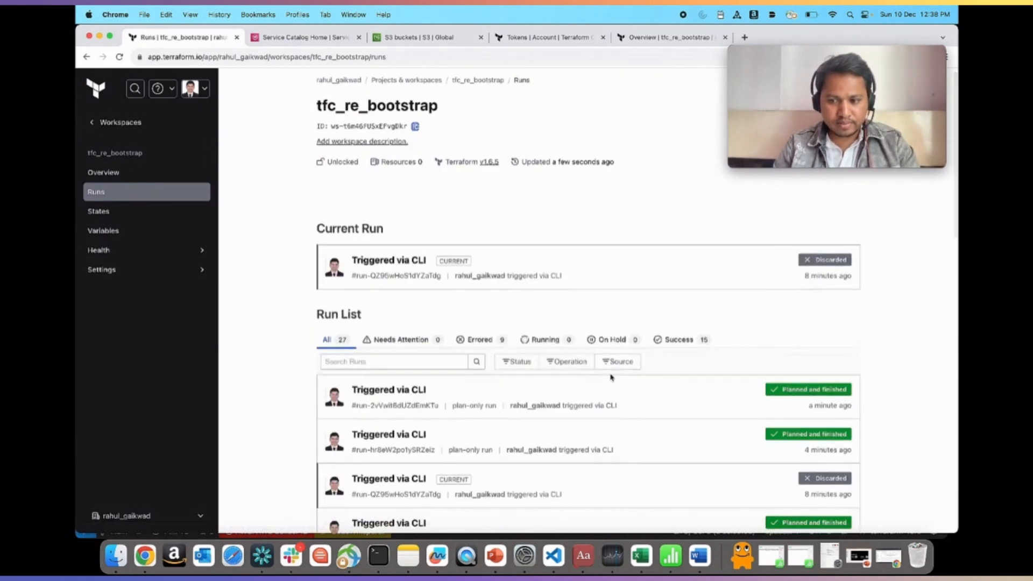
scroll(611, 378, up, 1)
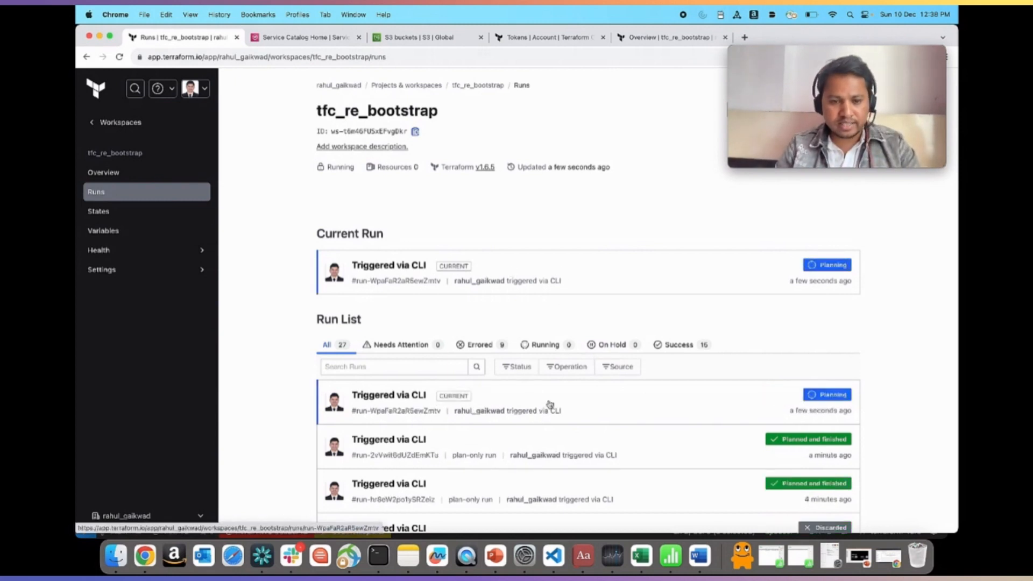
Step: Switch back to Visual Studio Code and enlarge the terminal area to follow the streamed apply output
key(super+Tab)
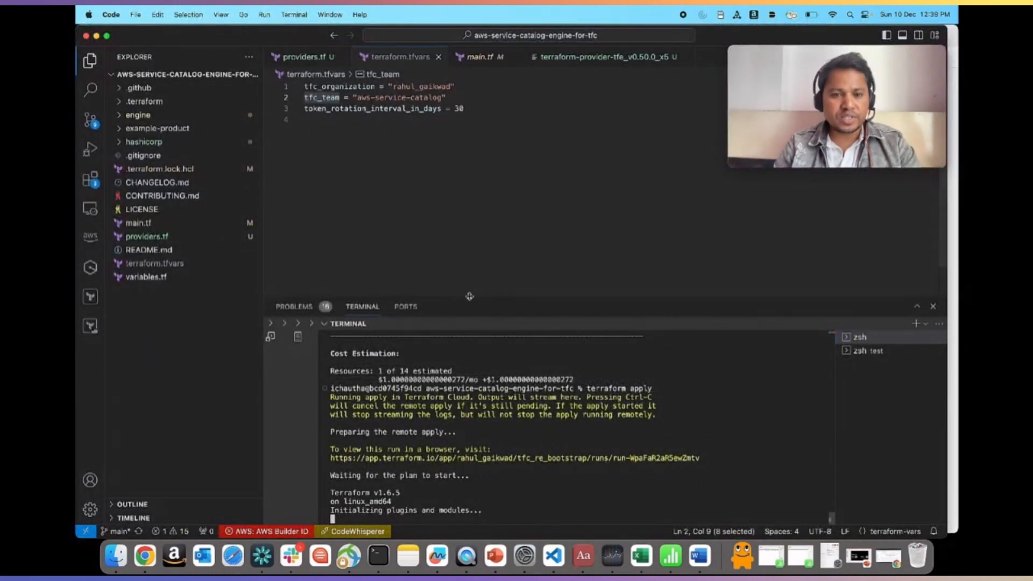
drag(469, 295, 468, 127)
scroll(465, 364, up, 1)
scroll(465, 364, down, 1)
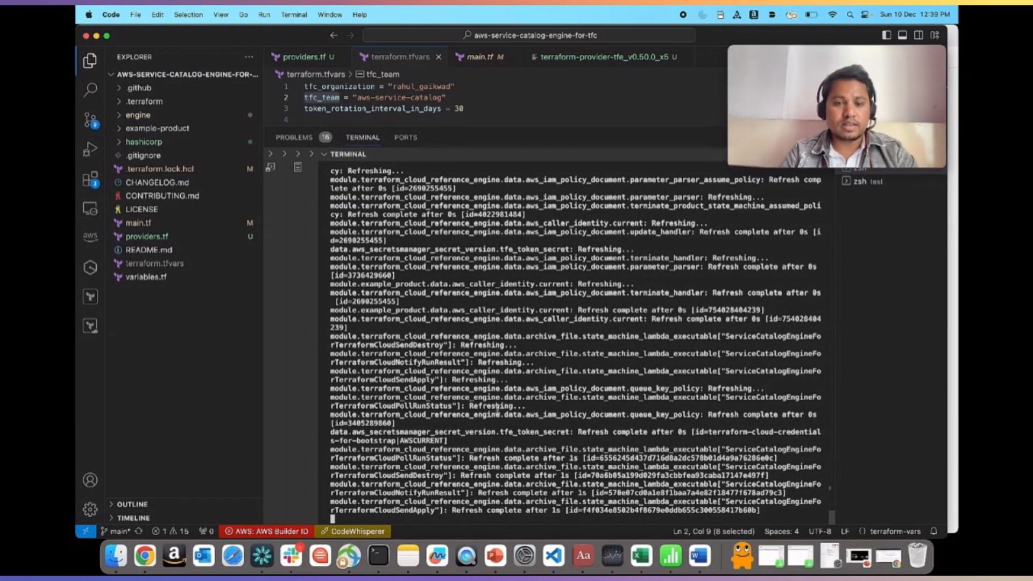
Step: Switch to Chrome, open the workspace's current run, examine its planned resources, and collapse the plan details
key(super+Tab)
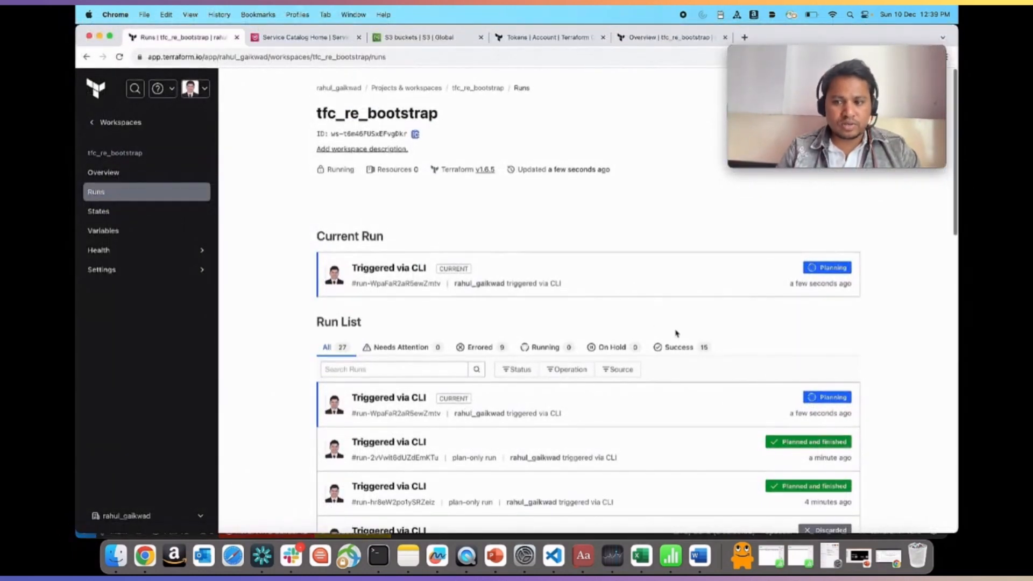
click(407, 267)
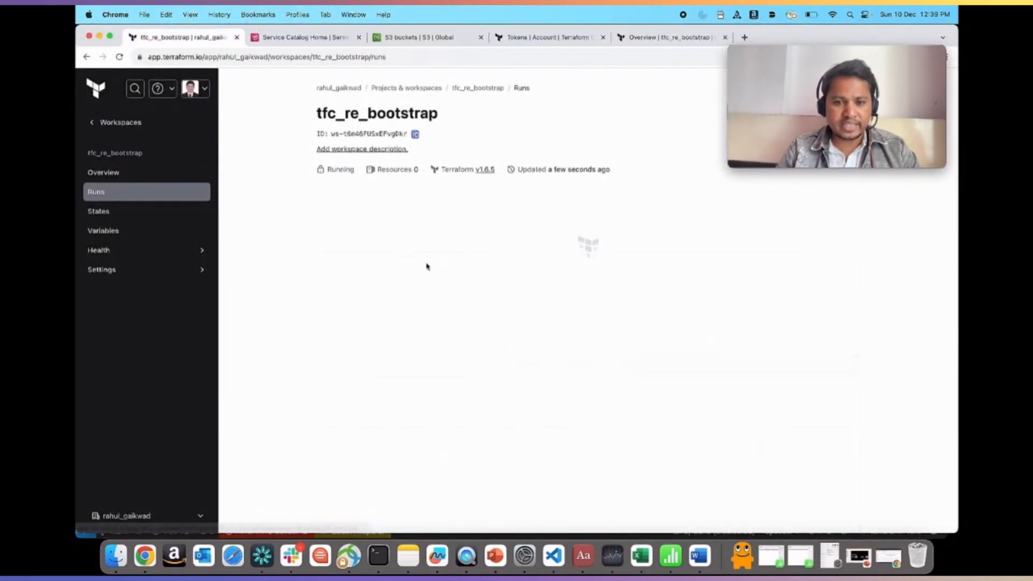
scroll(522, 353, down, 1)
scroll(523, 352, down, 3)
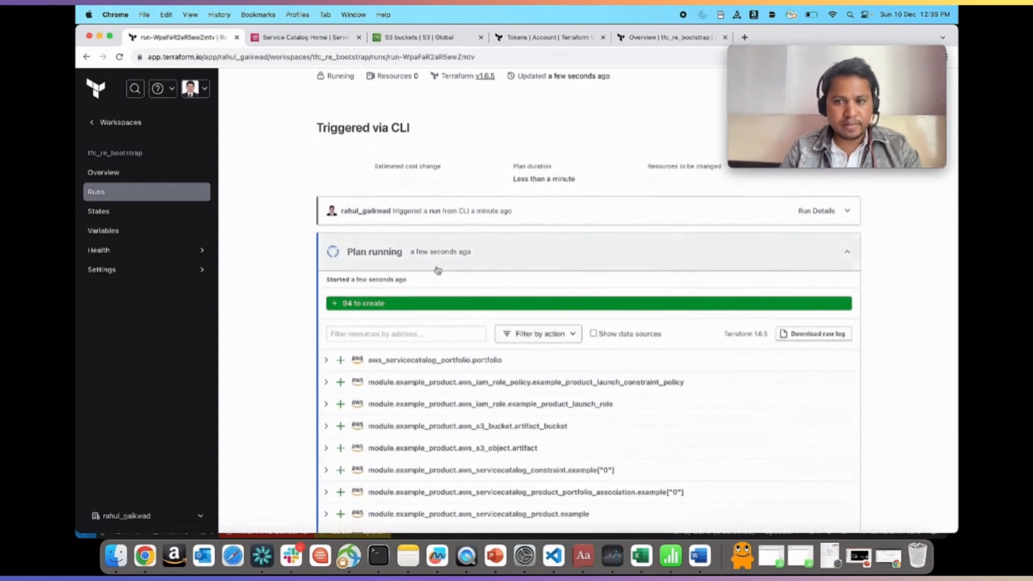
scroll(437, 268, up, 1)
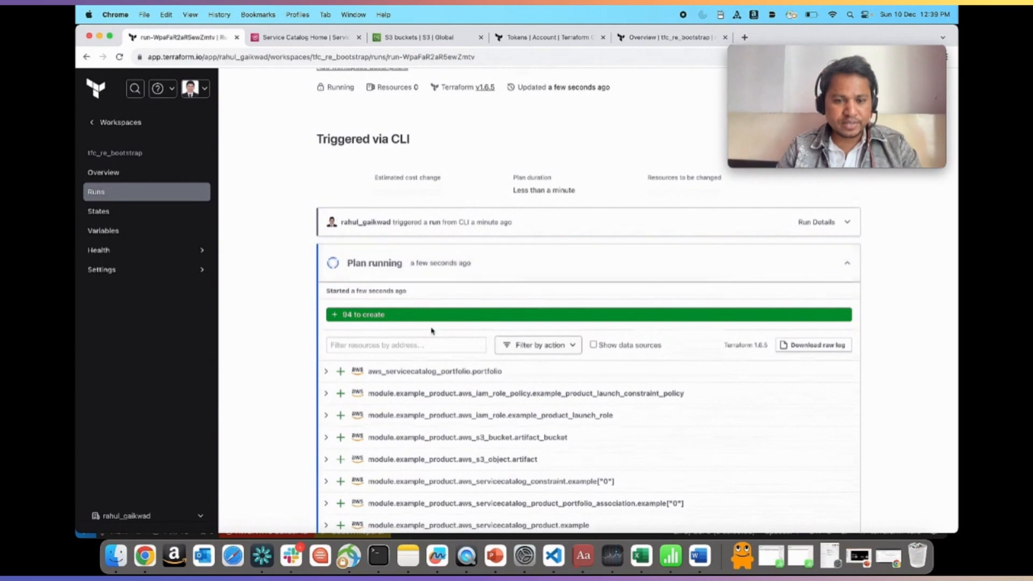
key(super+Tab)
key(super+Tab)
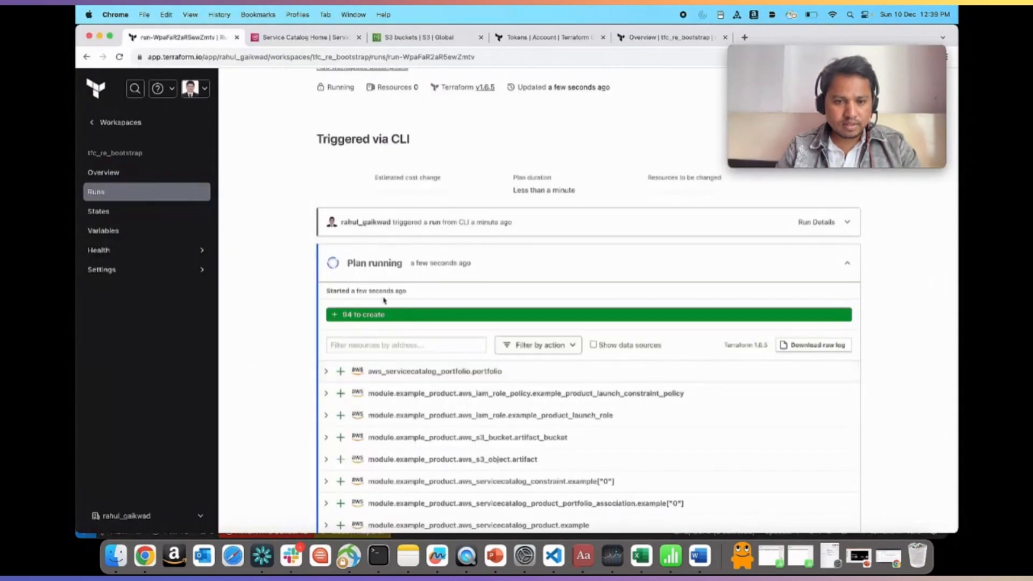
click(367, 271)
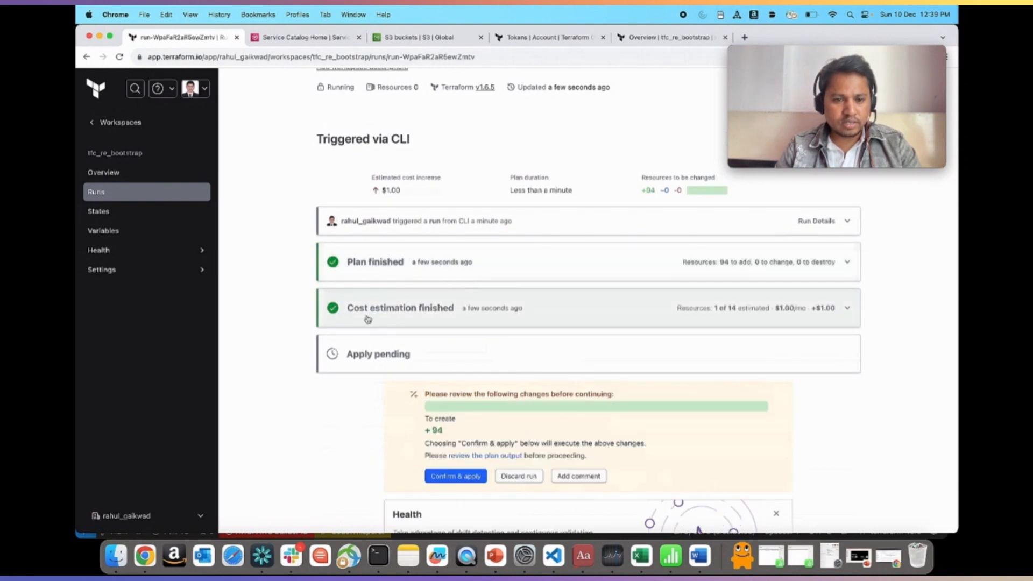
Step: Return to Visual Studio Code and approve the apply for the tfc_re_bootstrap workspace by answering yes
key(super+Tab)
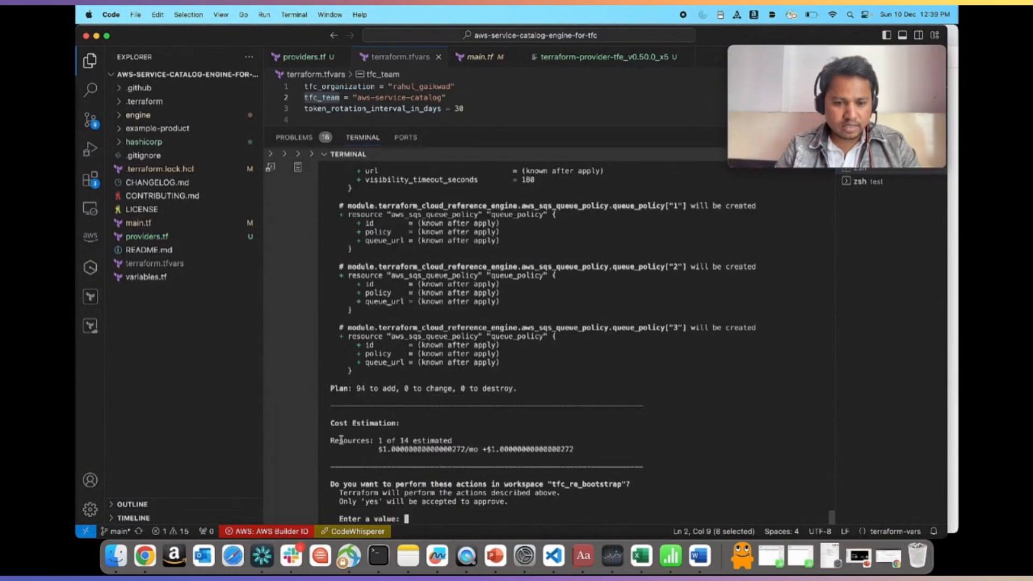
triple_click(340, 440)
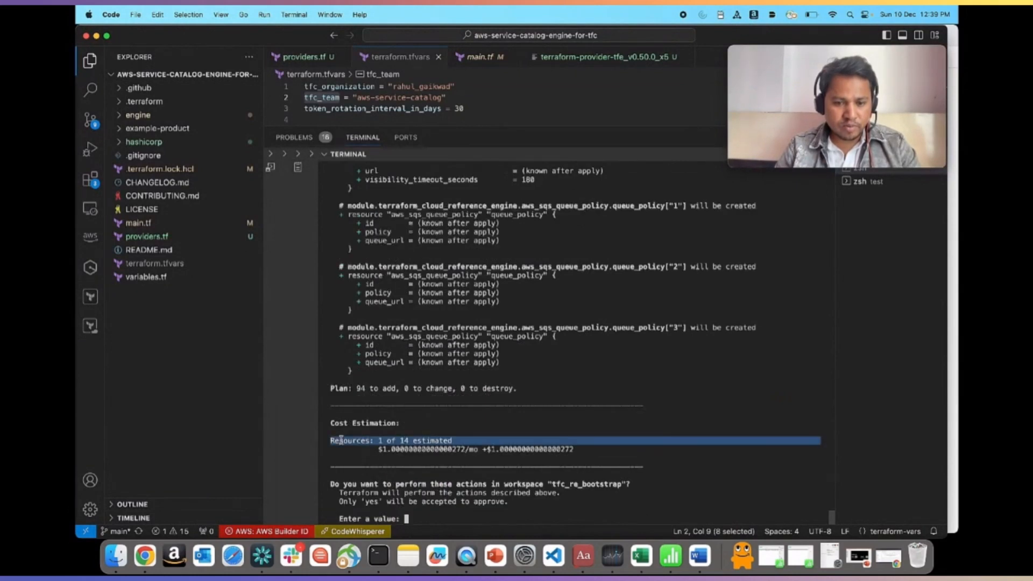
click(428, 511)
text(ye)
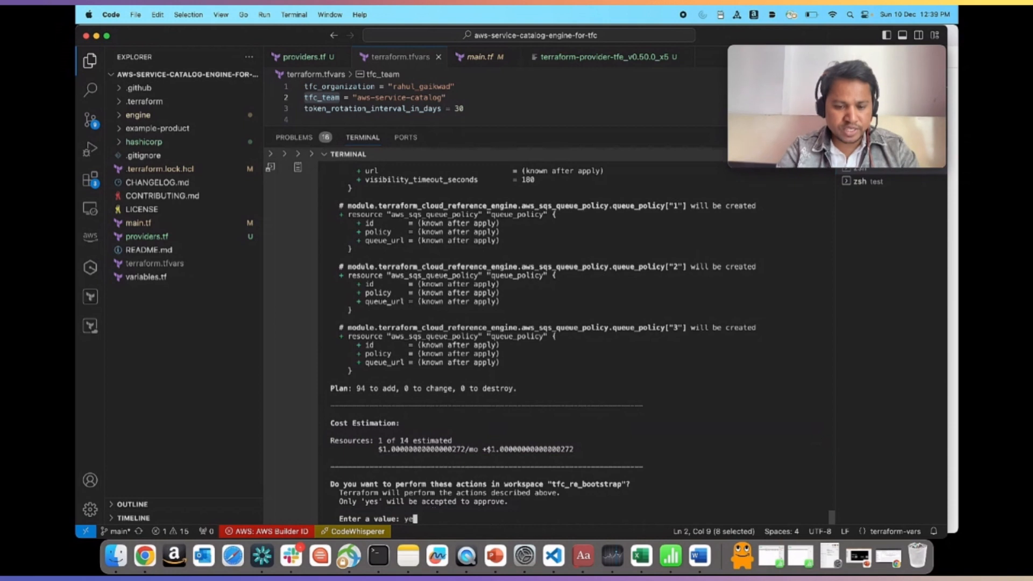
text(s)
key(Return)
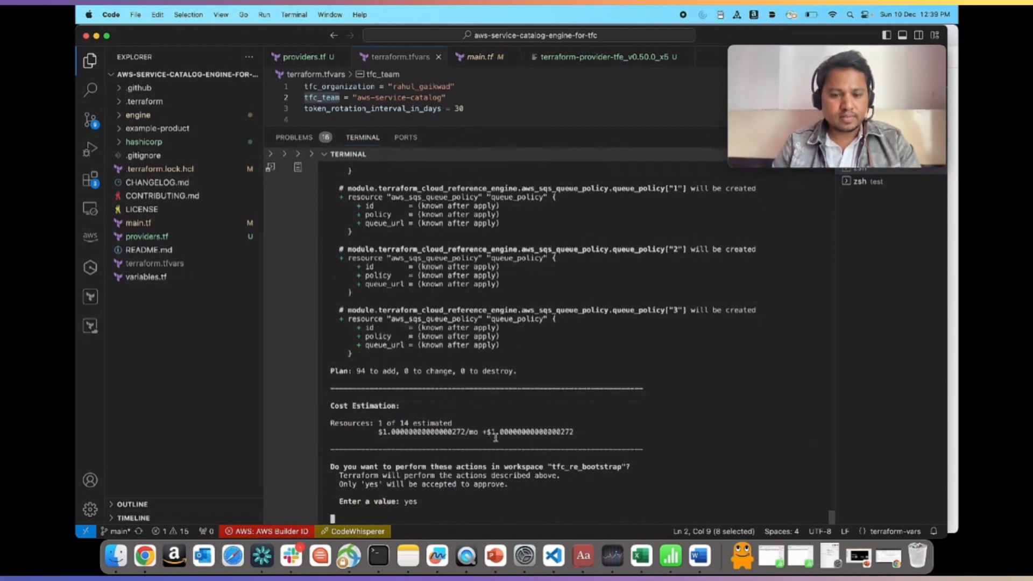
Step: Switch to Chrome and examine the apply progress and each resource's creation status on the run page
key(super+Tab)
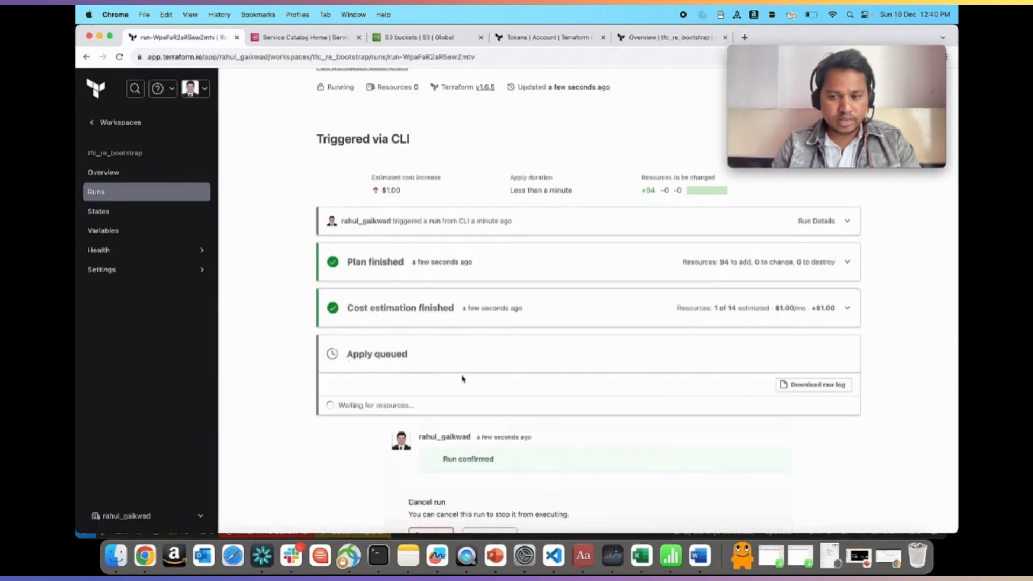
scroll(434, 415, down, 1)
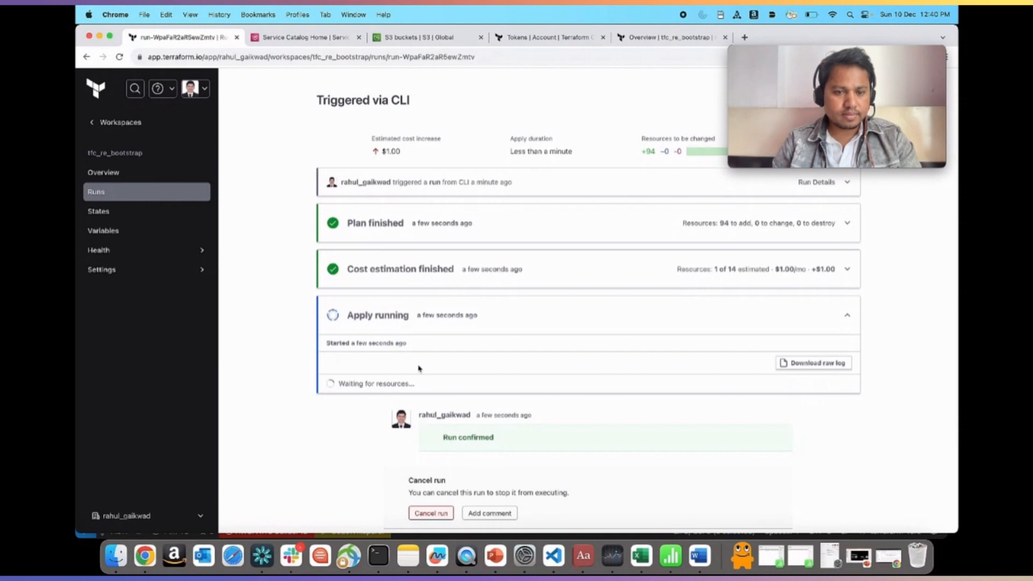
scroll(418, 403, down, 5)
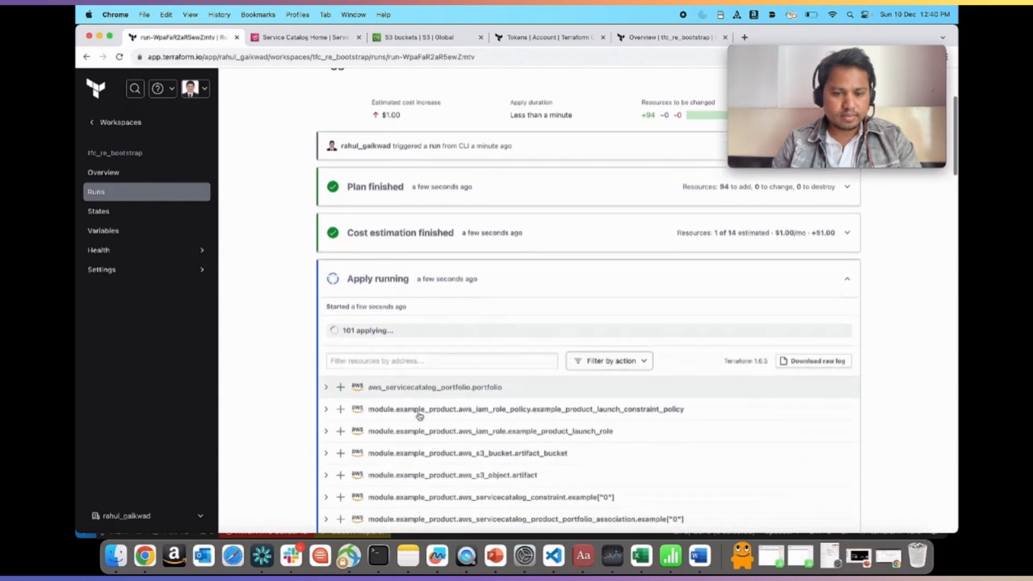
scroll(419, 416, down, 5)
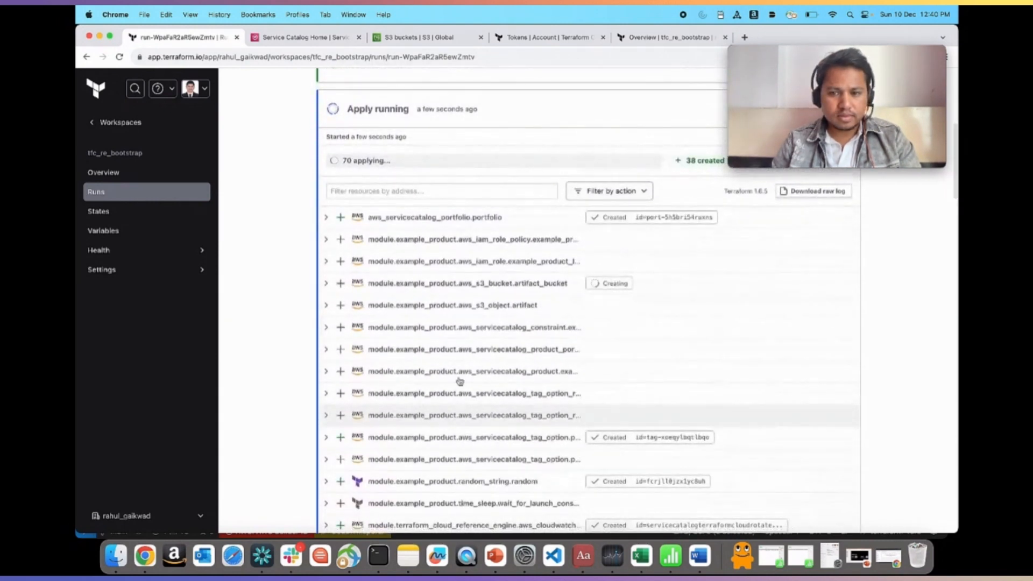
scroll(511, 340, down, 2)
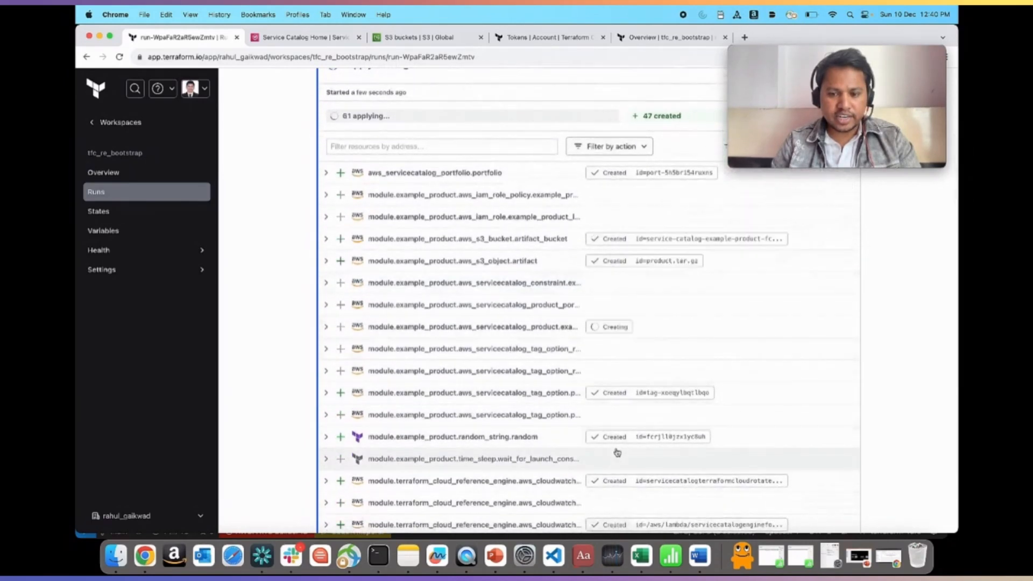
scroll(617, 452, down, 5)
scroll(617, 452, down, 12)
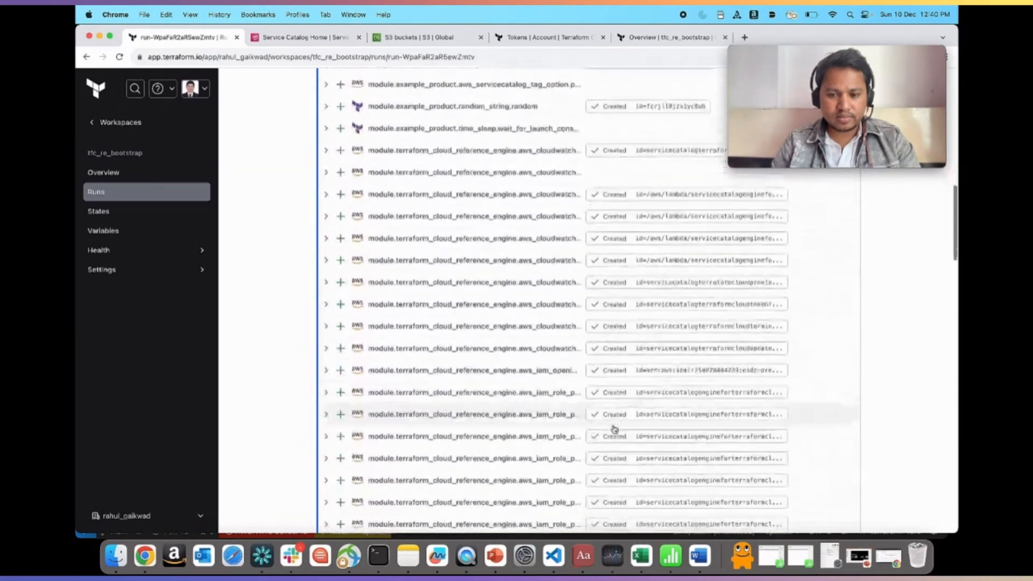
scroll(615, 429, down, 12)
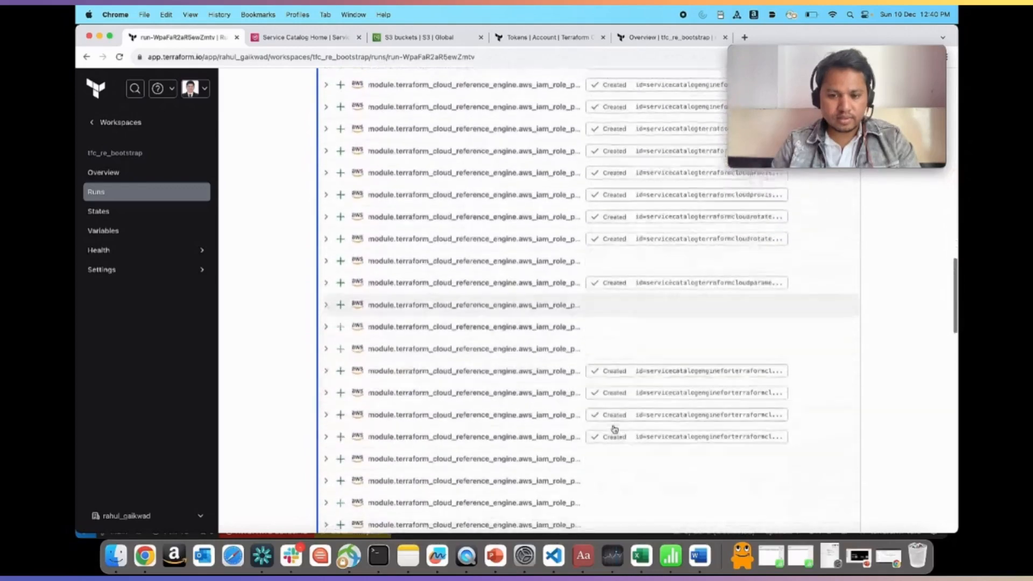
Step: Compare the resource creation log in the Visual Studio Code terminal with the remaining resources on the Chrome run page
key(super+Tab)
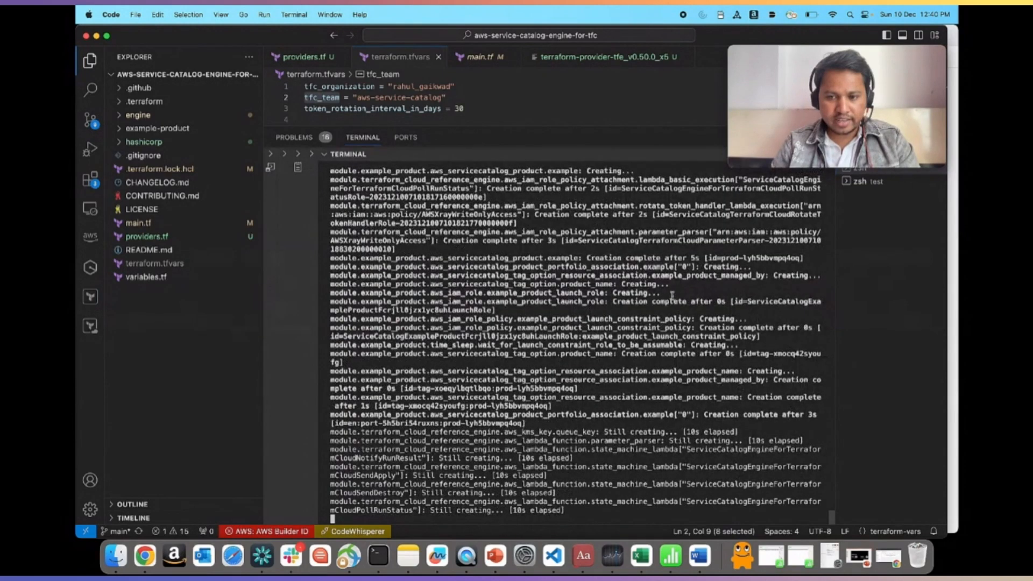
triple_click(675, 240)
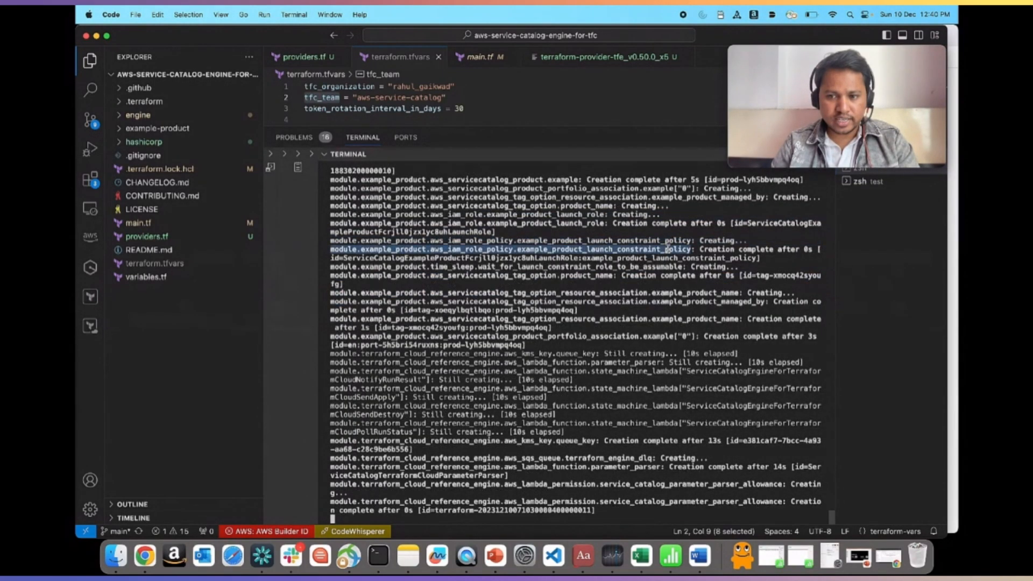
triple_click(668, 249)
key(super+Tab)
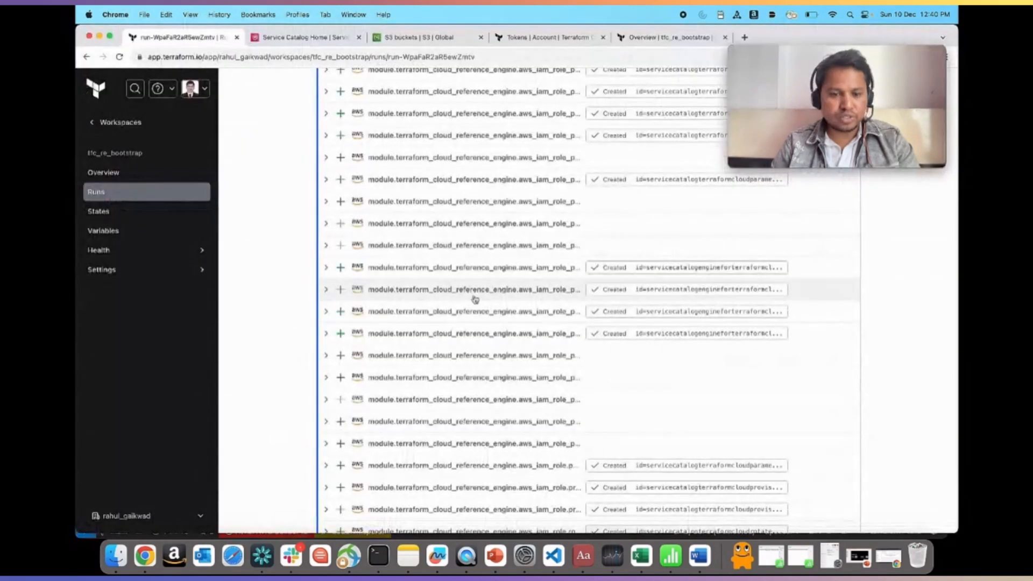
scroll(476, 315, down, 15)
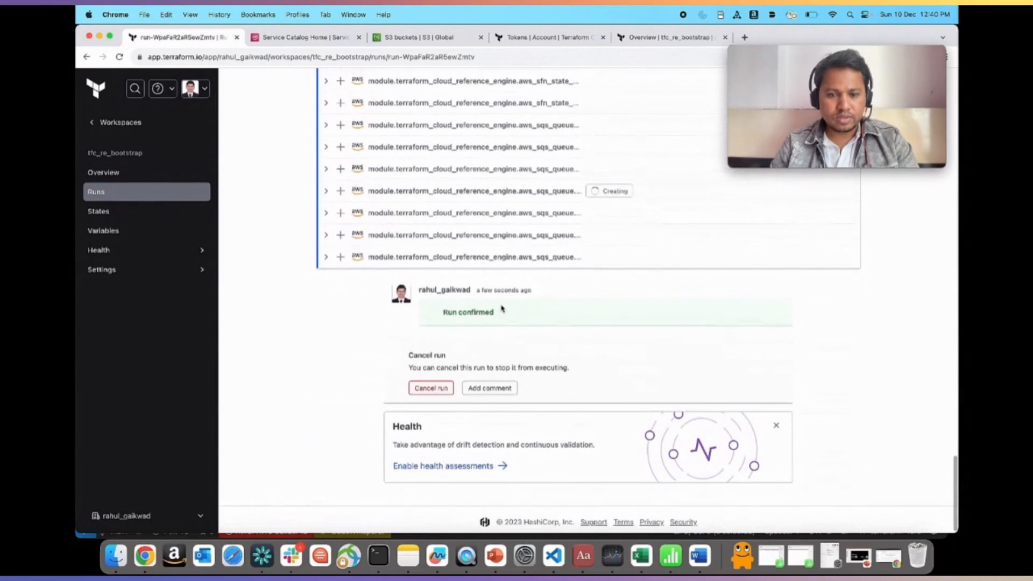
scroll(476, 260, up, 3)
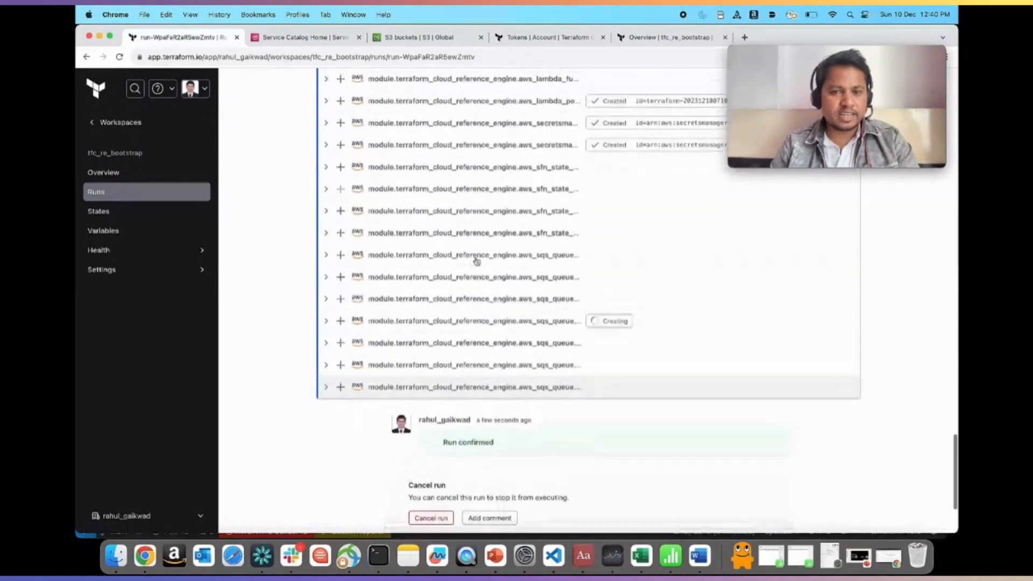
Step: Check the terminal's apply output again, then review the full resource list and overall apply progress in Chrome
key(super+Tab)
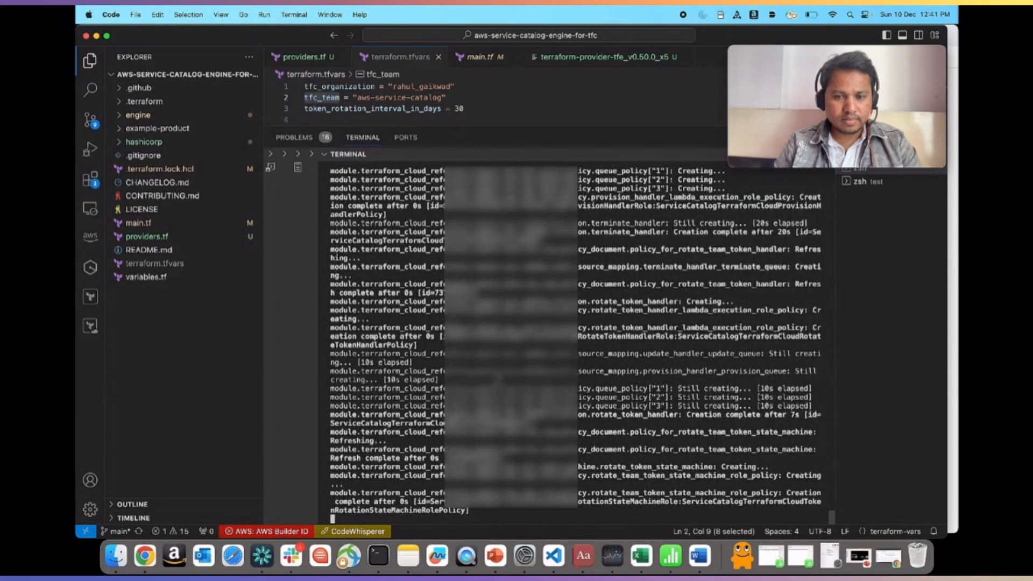
key(super+Tab)
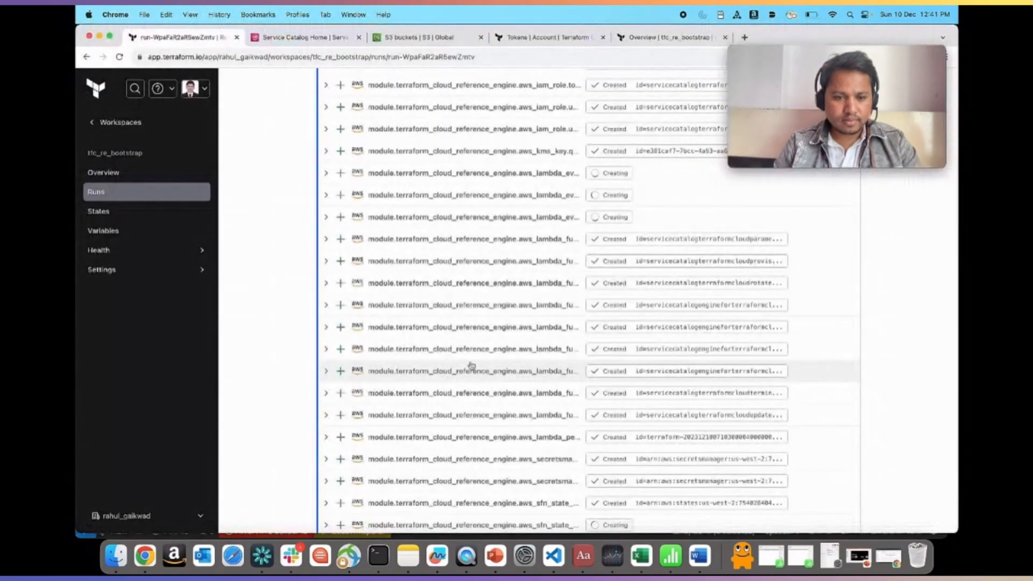
scroll(470, 365, down, 9)
scroll(470, 365, up, 10)
scroll(471, 365, up, 10)
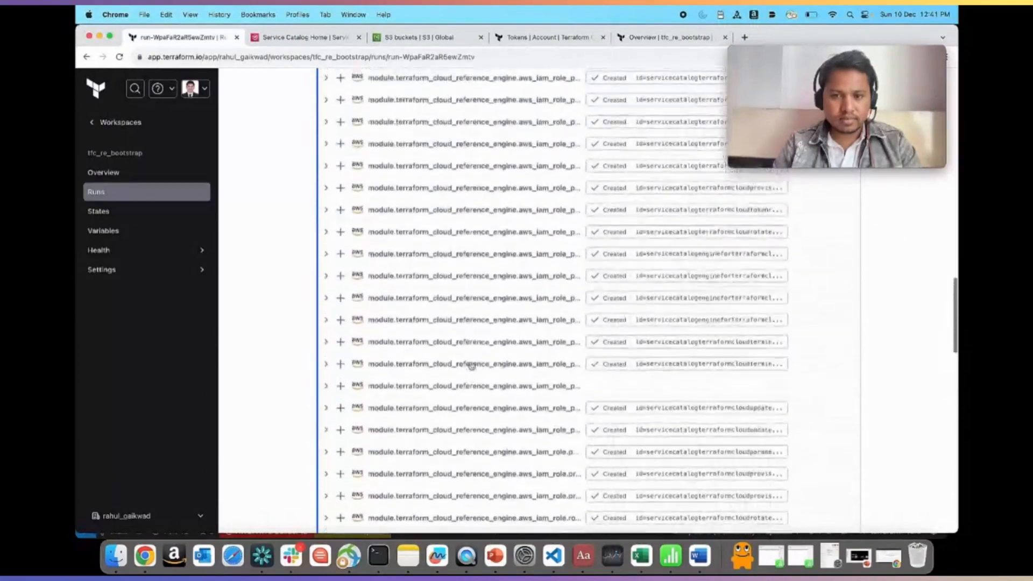
scroll(470, 365, up, 10)
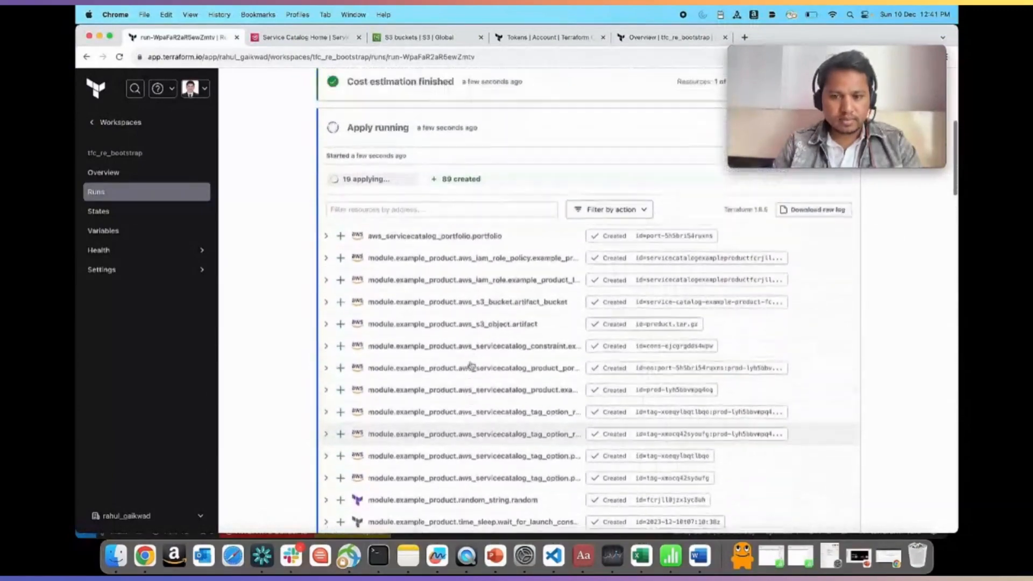
Step: Review the remaining resources on the run page and check the apply's completion in the Visual Studio Code terminal
scroll(470, 366, down, 10)
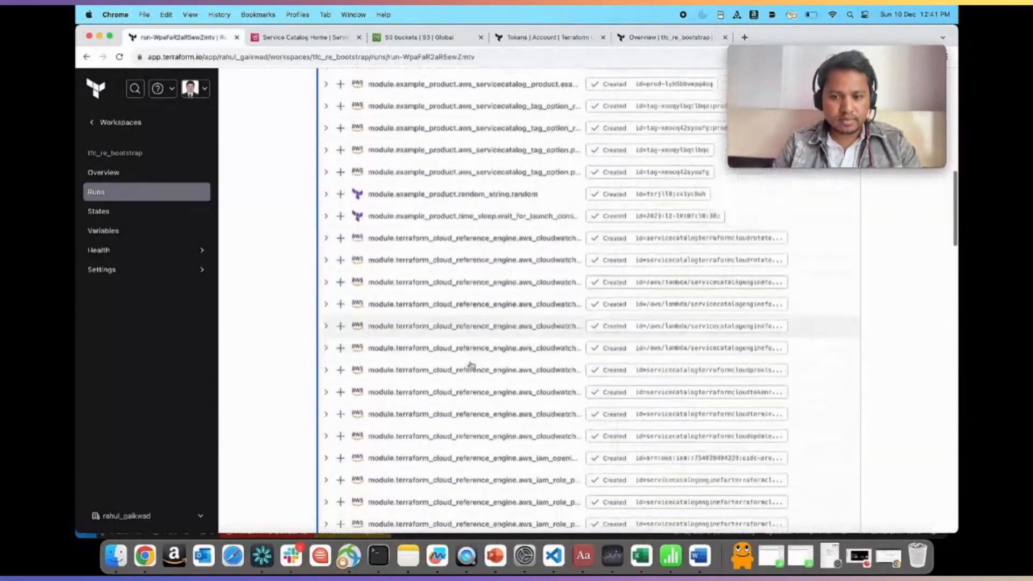
scroll(470, 365, down, 10)
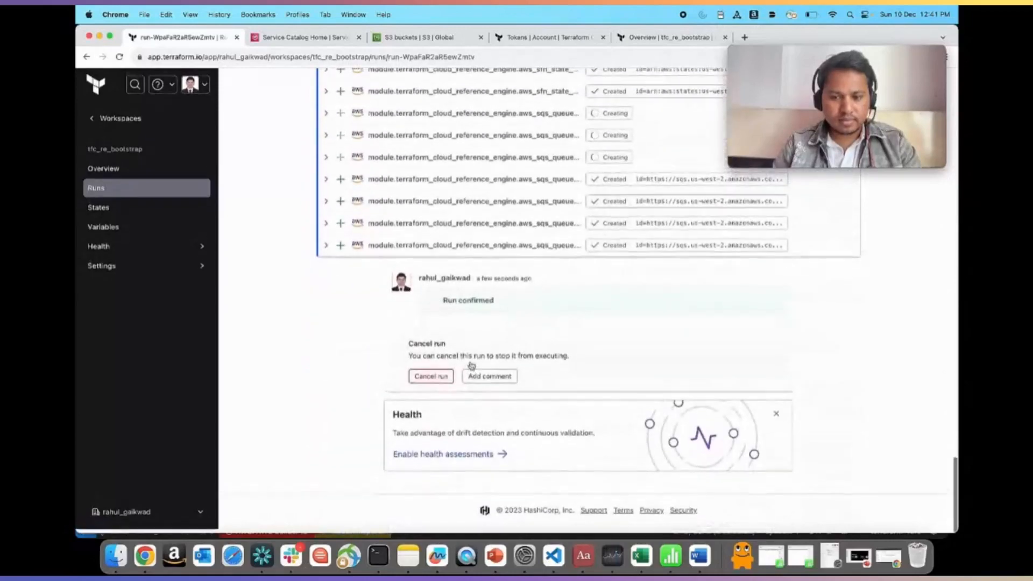
key(super+Tab)
key(super+Tab)
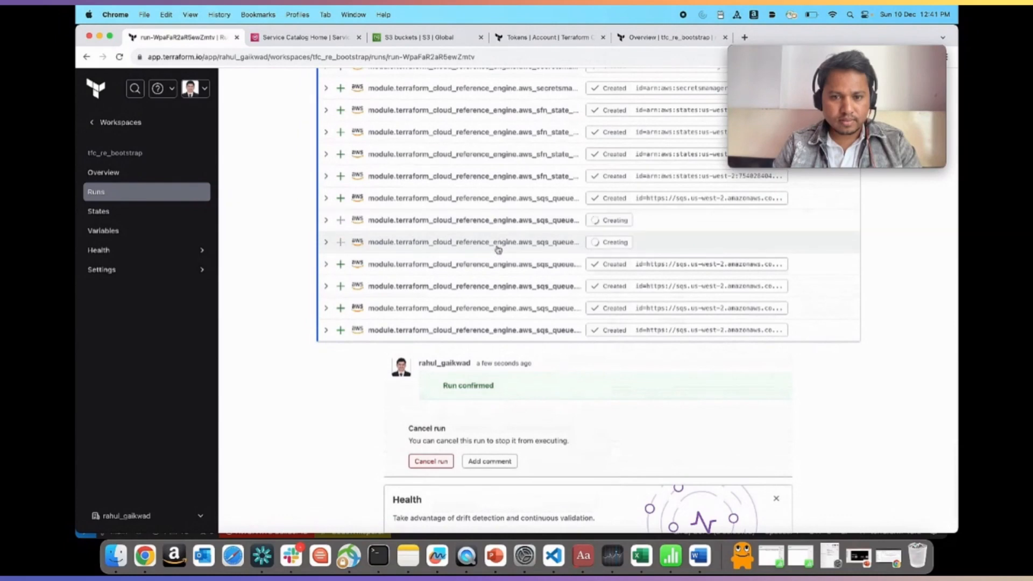
key(super+Tab)
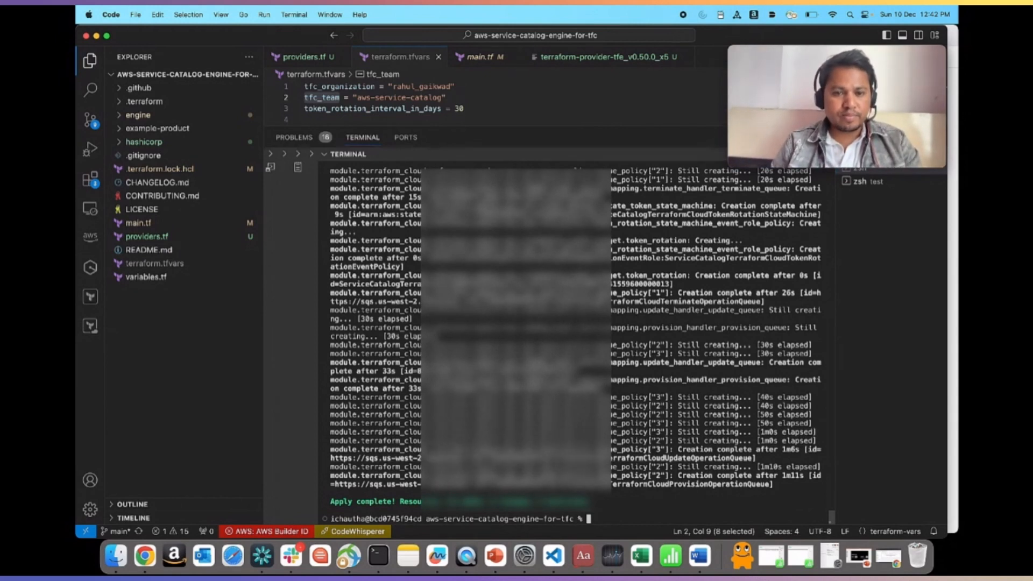
Step: Switch to Chrome, search the AWS console for "service" and open Service Catalog in a new tab
key(super+Tab)
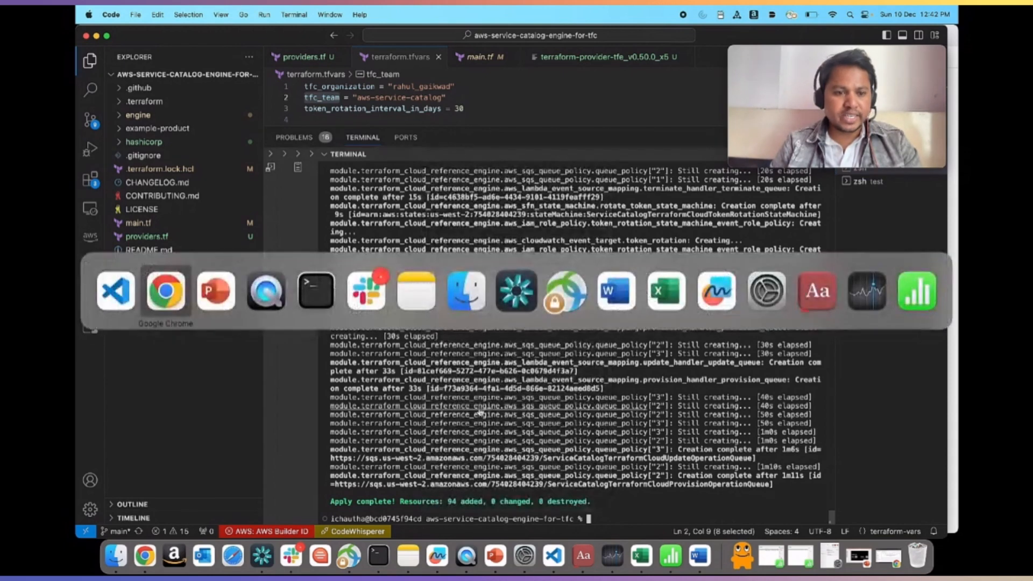
click(297, 36)
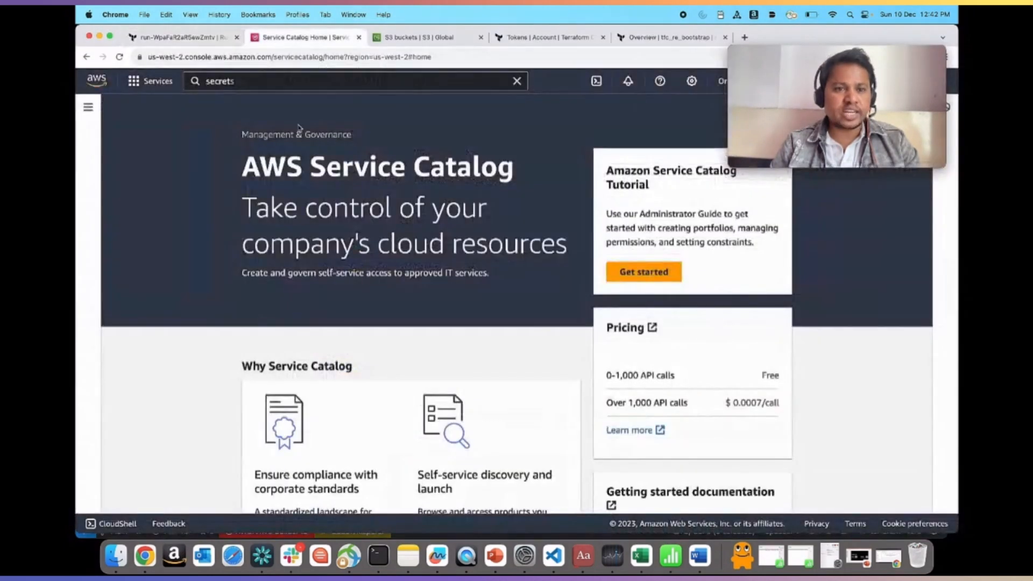
click(229, 85)
text(service)
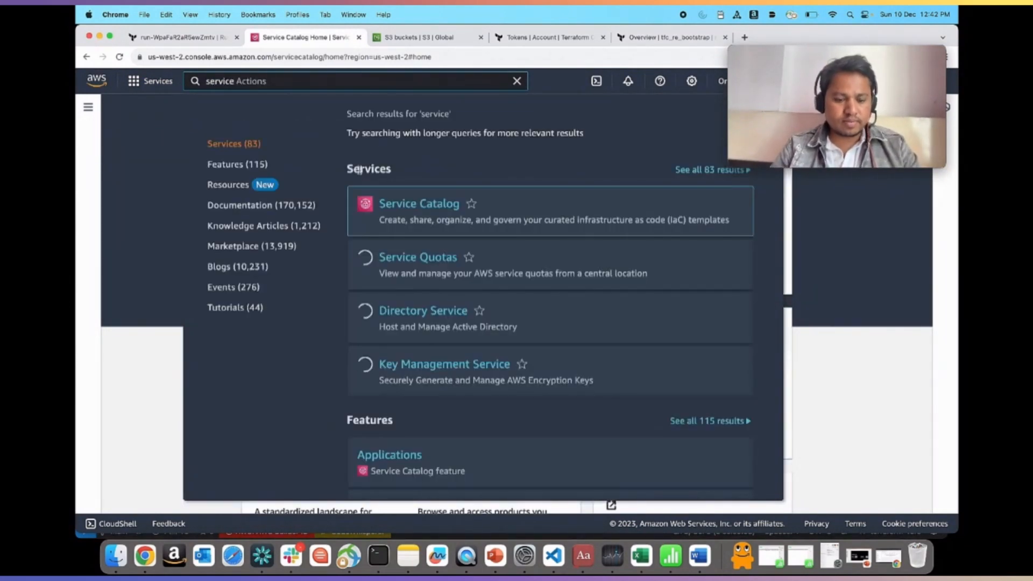
super+click(401, 204)
click(408, 37)
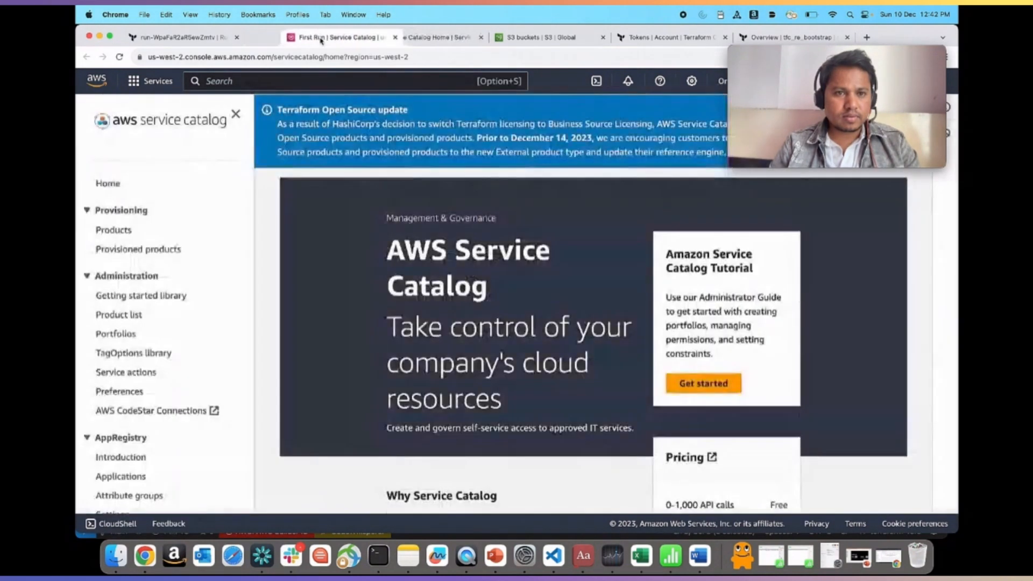
Step: Open the TFC Example Portfolio from the local portfolios in Service Catalog
click(116, 333)
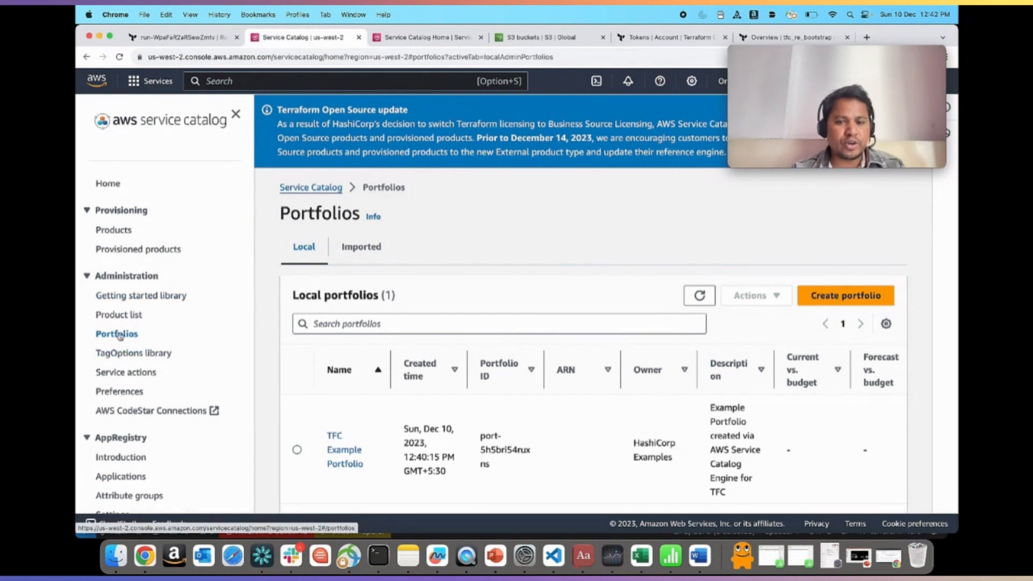
scroll(299, 427, down, 1)
scroll(299, 428, down, 1)
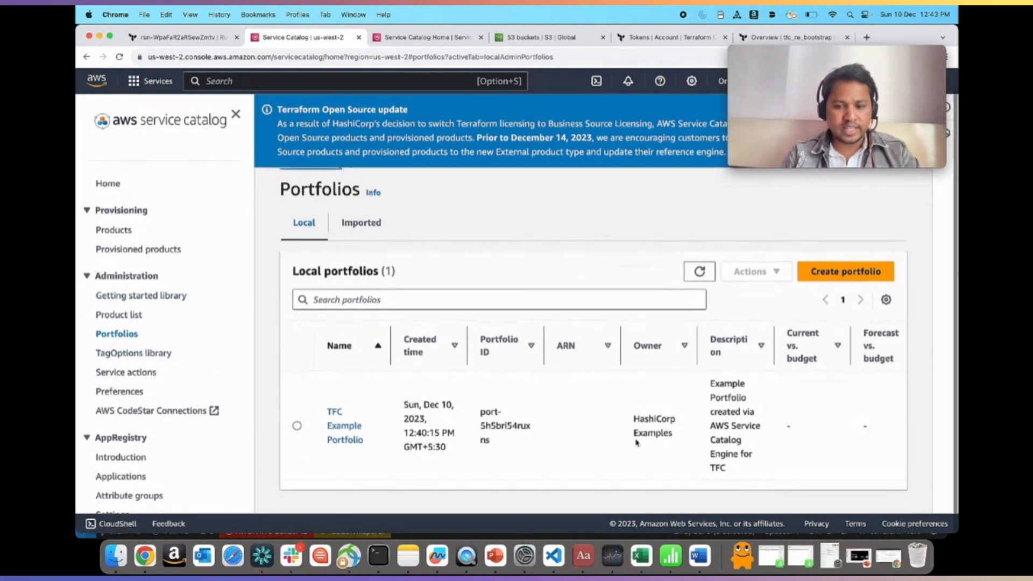
click(337, 432)
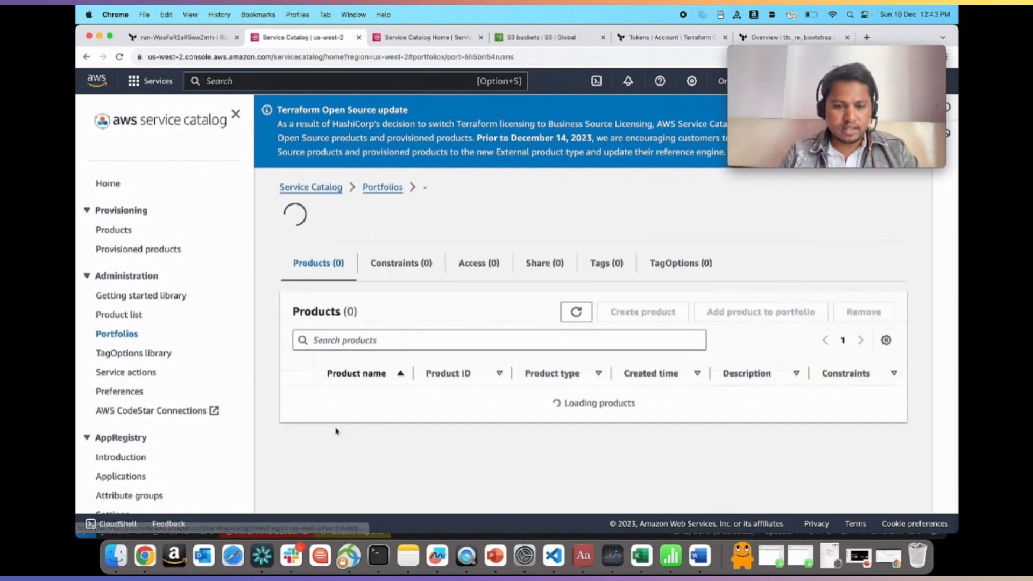
Step: Examine the portfolio's example product and its product type
scroll(619, 375, down, 3)
scroll(619, 375, down, 3)
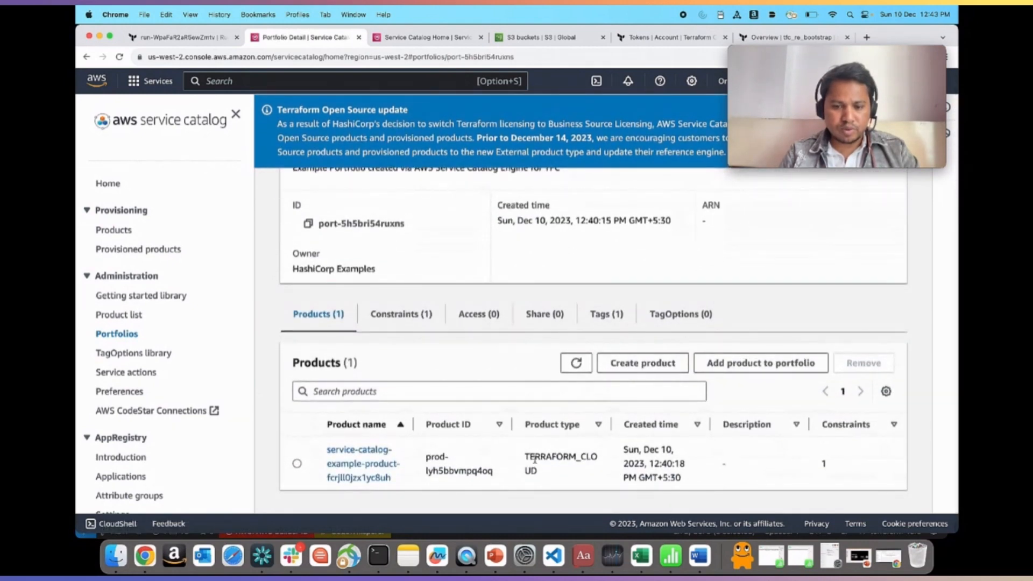
double_click(533, 458)
click(530, 470)
double_click(530, 470)
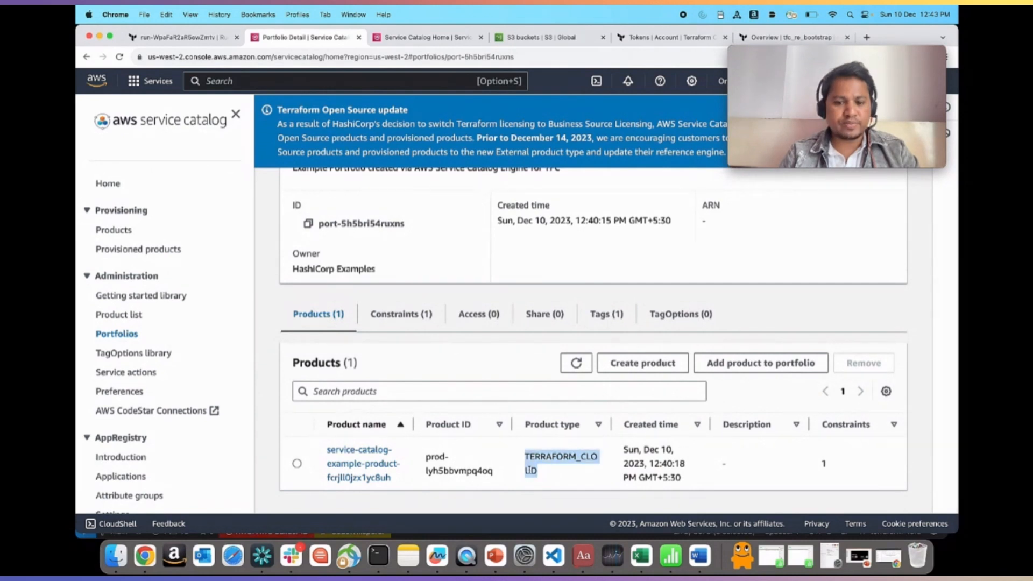
Step: Grant the IAM user demo-user access to the TFC Example Portfolio
click(491, 317)
click(854, 430)
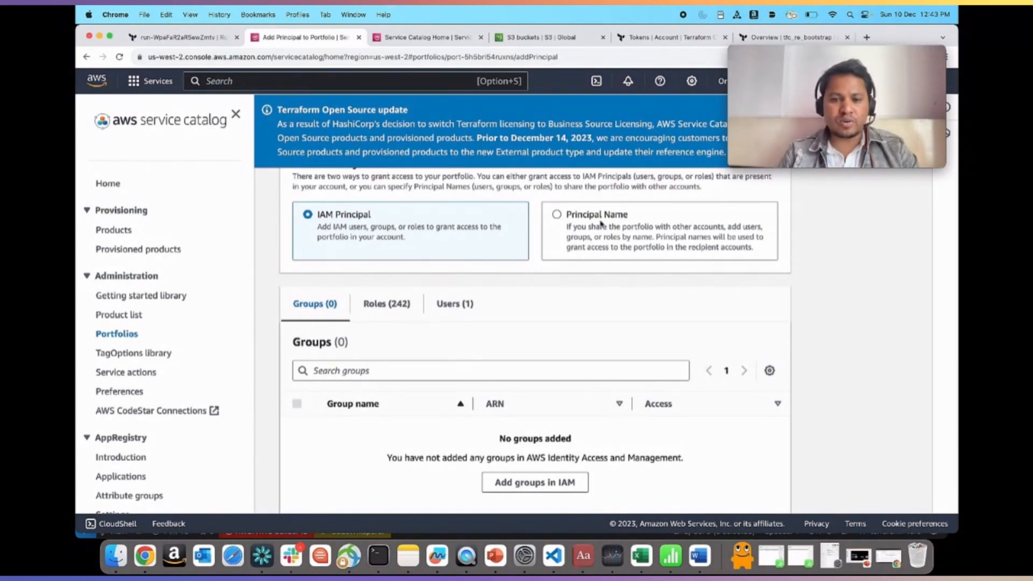
click(455, 311)
click(297, 437)
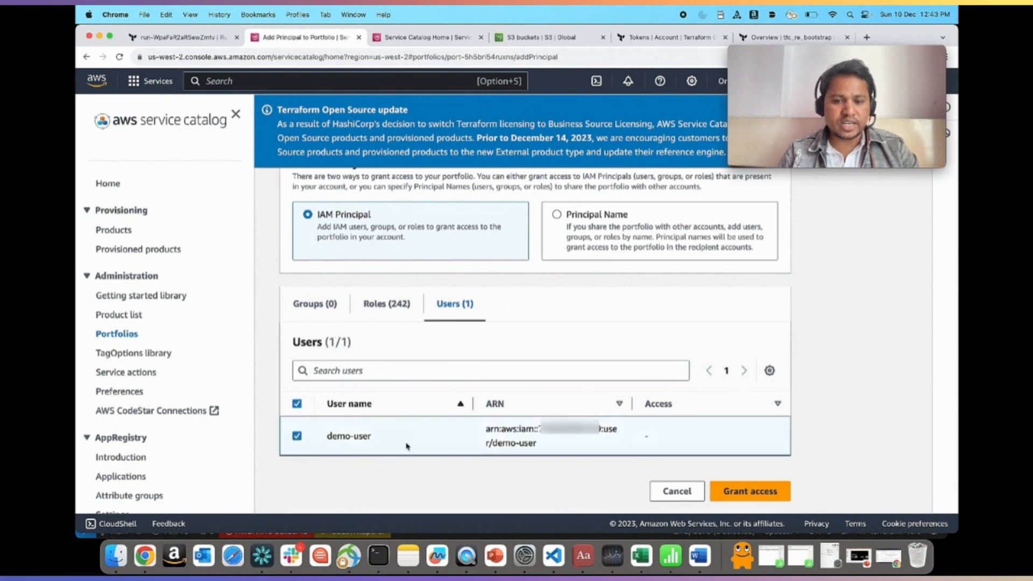
click(742, 489)
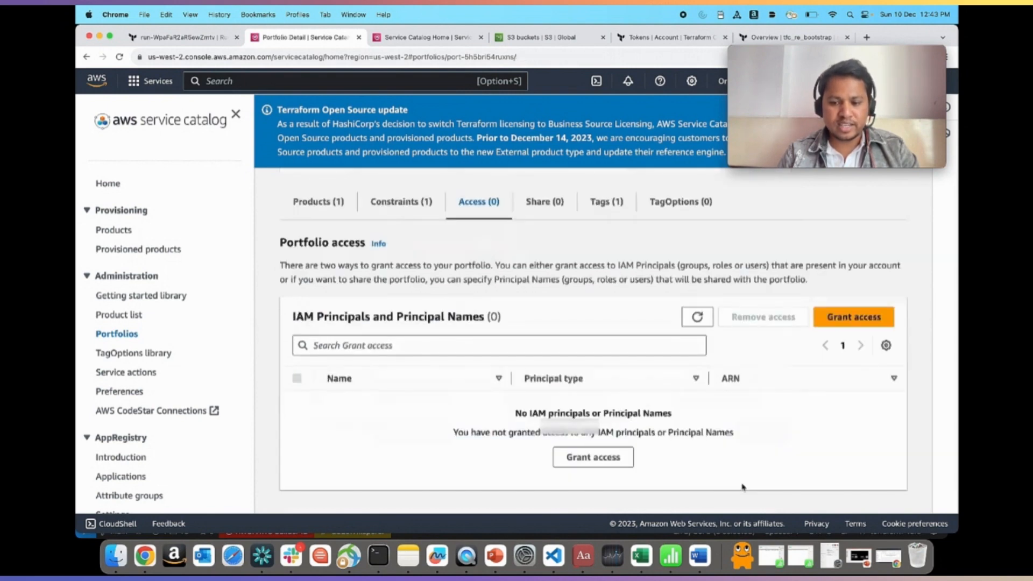
scroll(601, 307, down, 2)
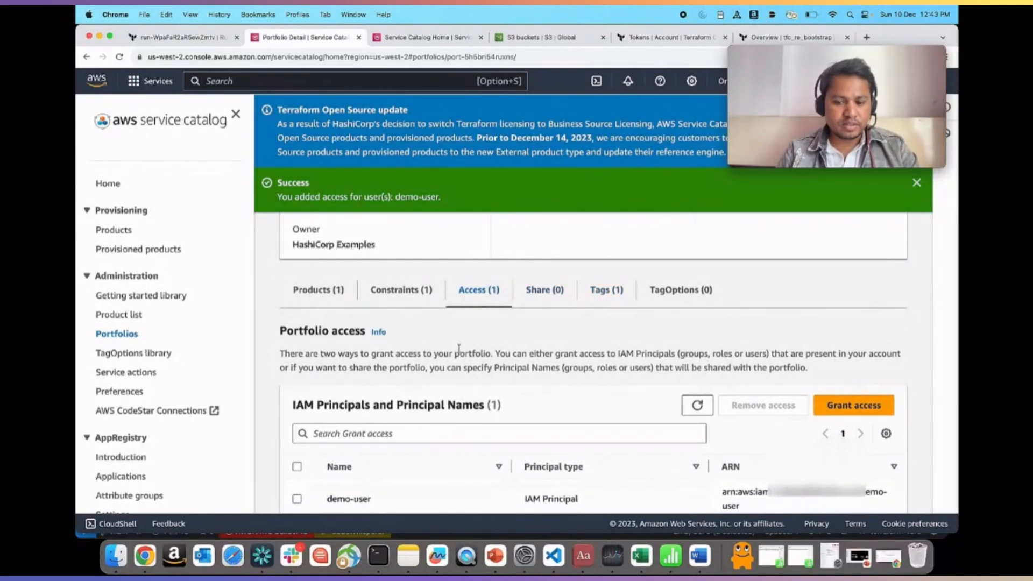
scroll(350, 235, down, 1)
Step: Check the provisioning Products page and the administration product list
click(112, 231)
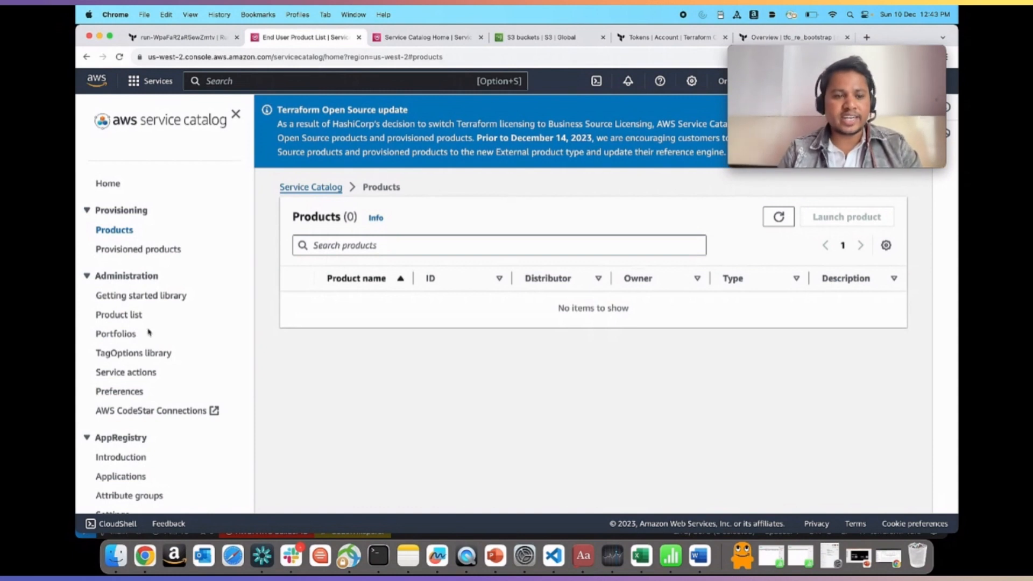
click(114, 314)
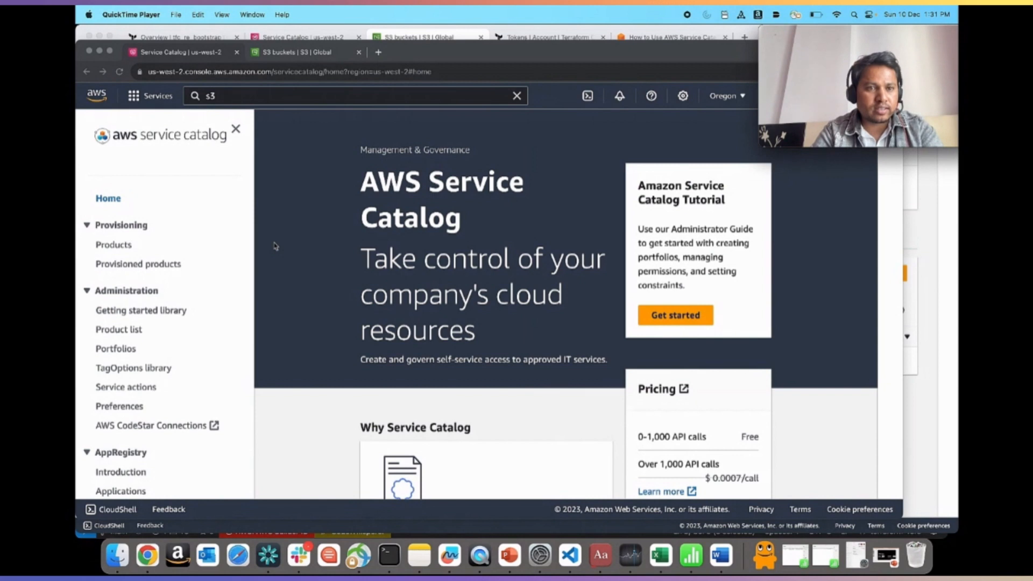
Step: Launch the TERRAFORM_CLOUD example product from the provisioning Products page with an automatically generated provisioned product name
click(114, 245)
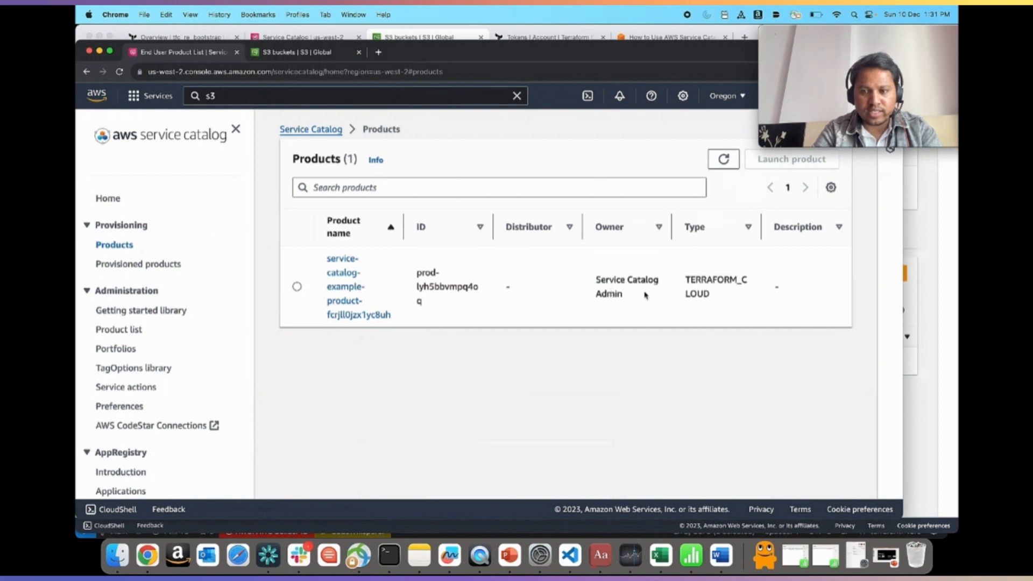
double_click(706, 283)
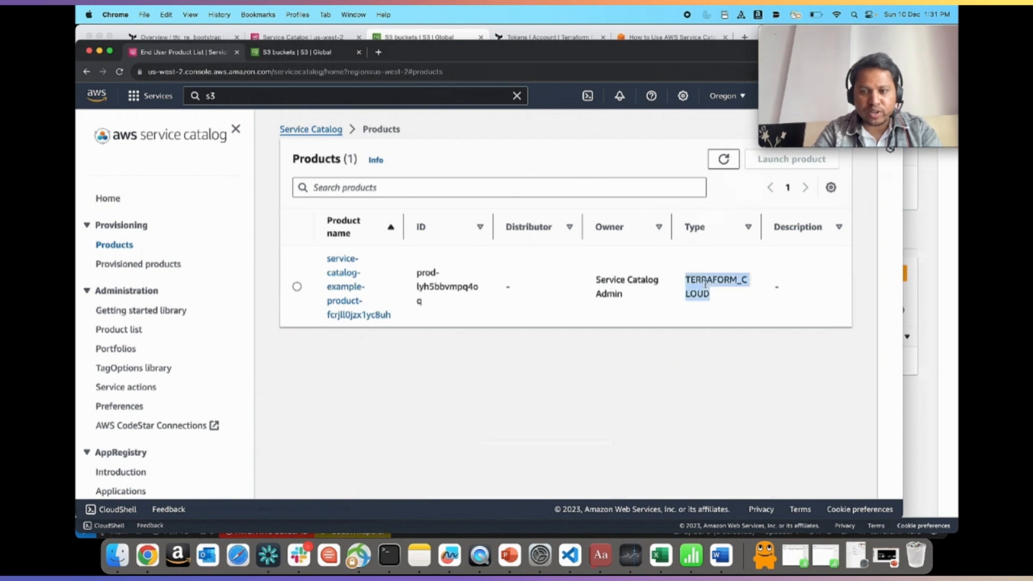
click(297, 286)
click(775, 160)
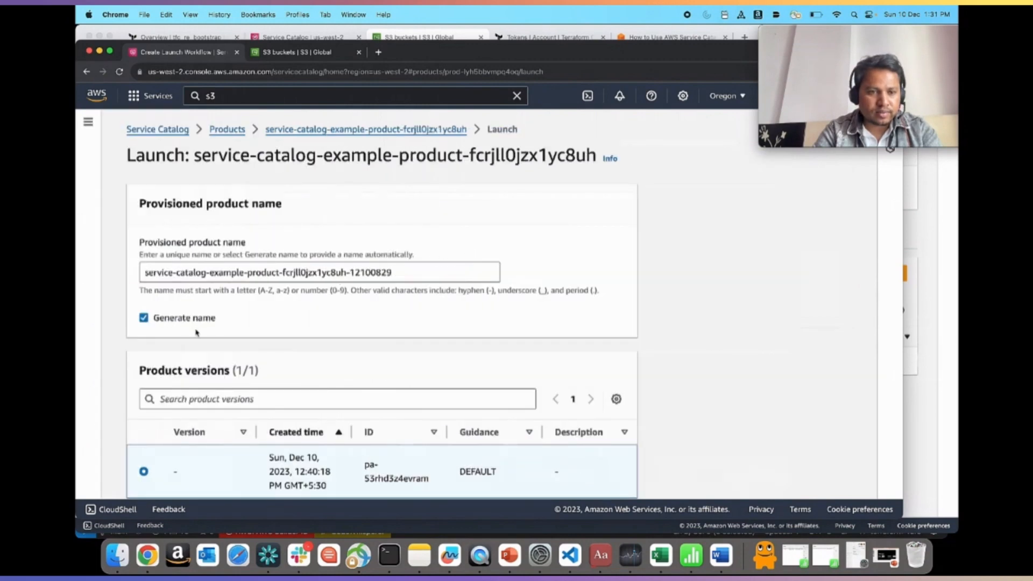
scroll(676, 461, down, 15)
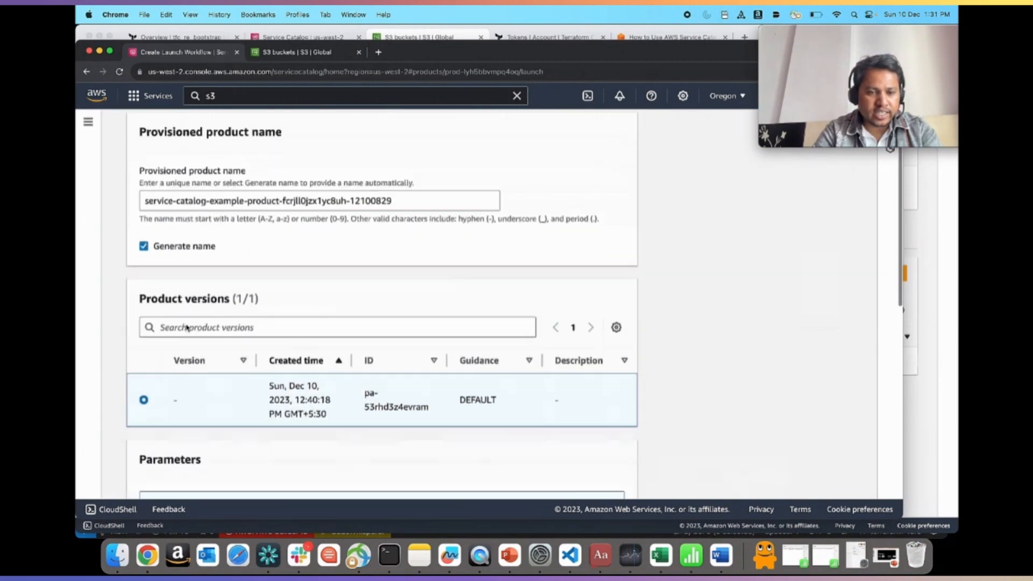
click(588, 479)
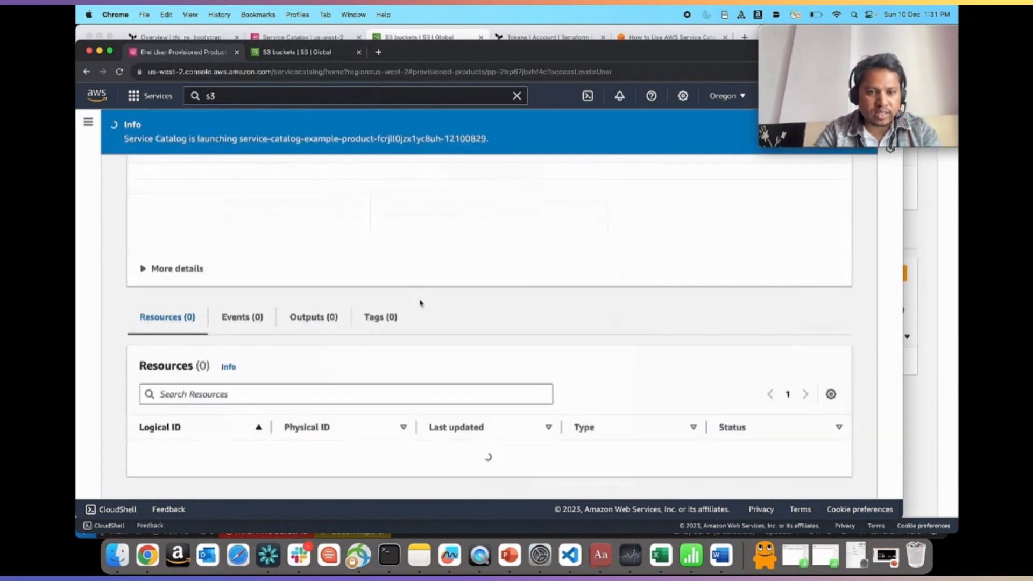
Step: Monitor the launch status in the provisioned products list, checking the S3 buckets filtered by aws-tfc-service-catalog in between
scroll(420, 302, up, 3)
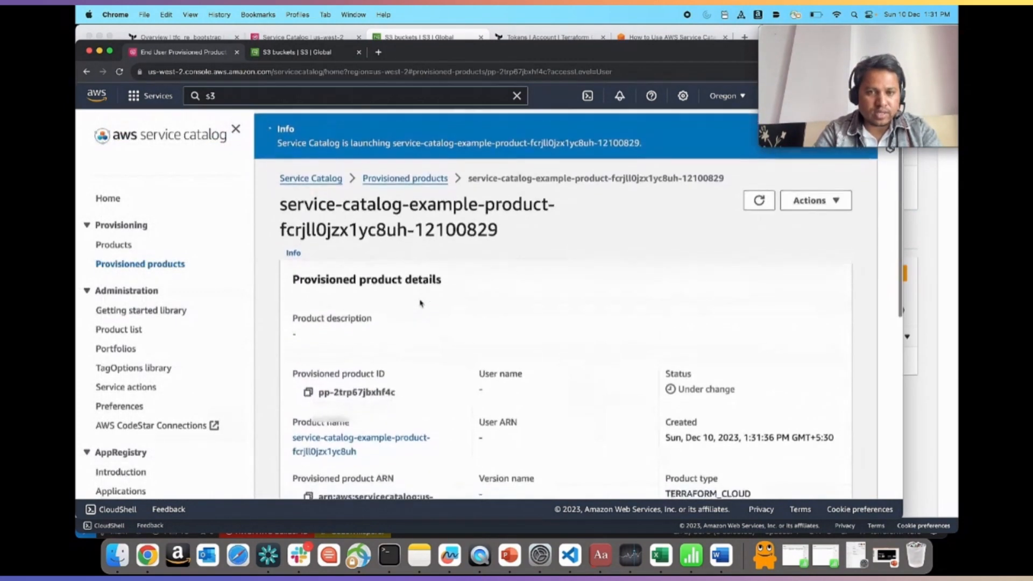
click(417, 176)
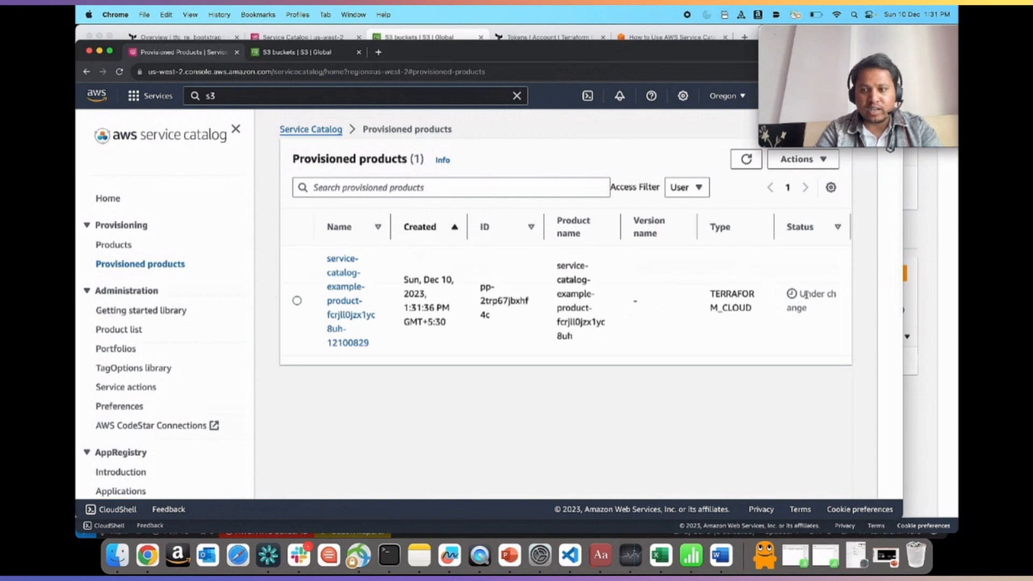
click(296, 52)
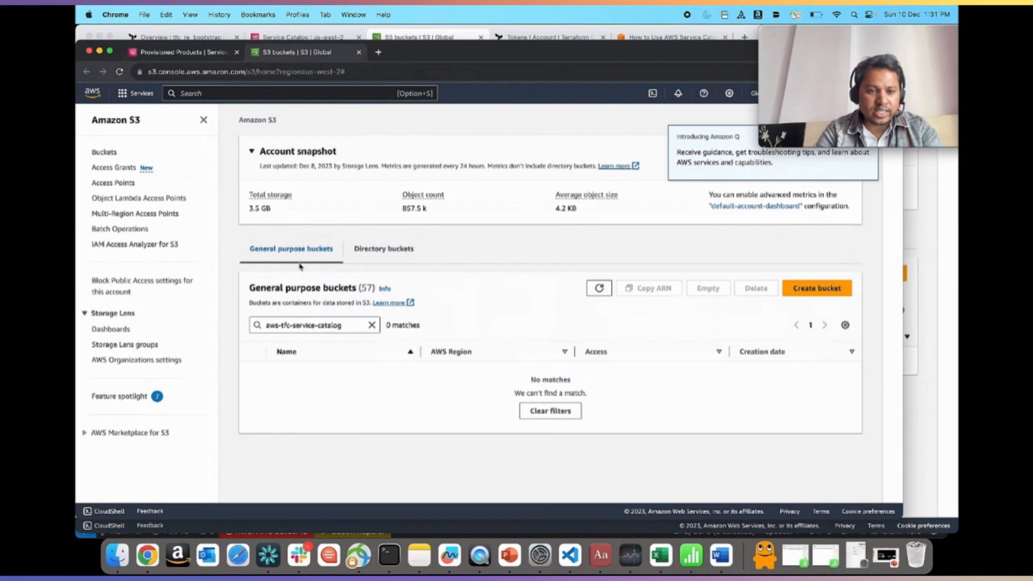
drag(332, 329, 343, 330)
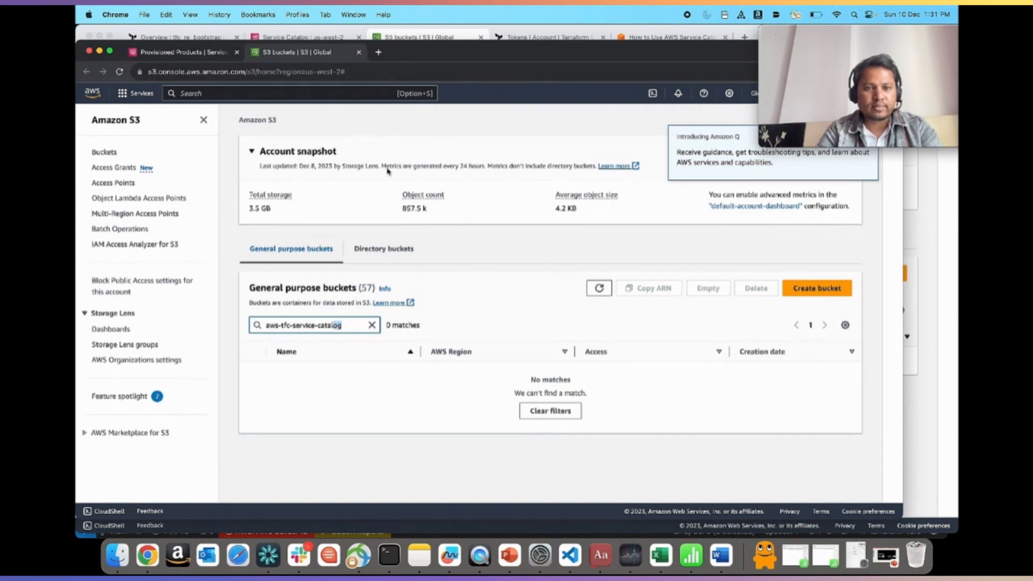
click(212, 53)
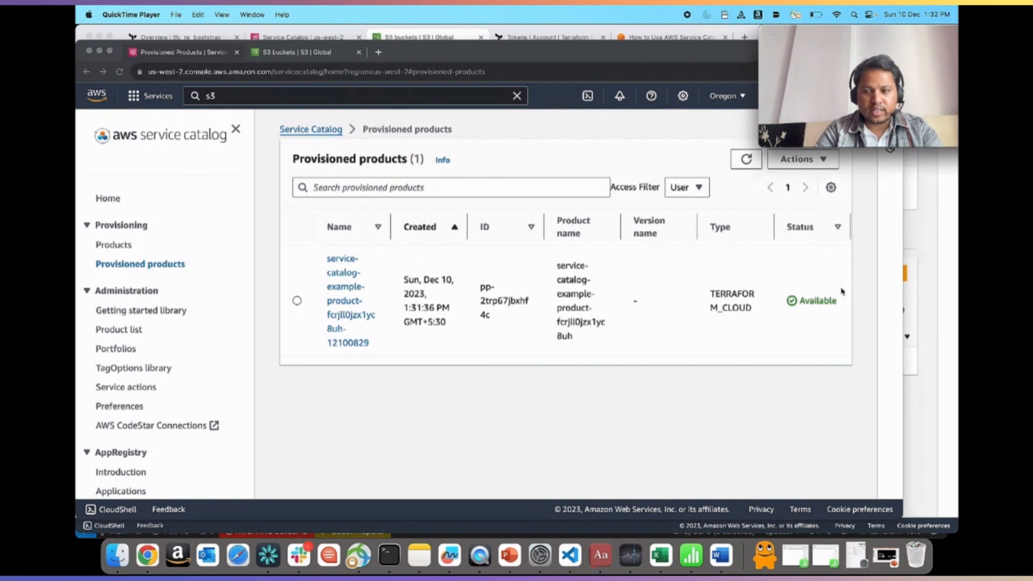
click(791, 305)
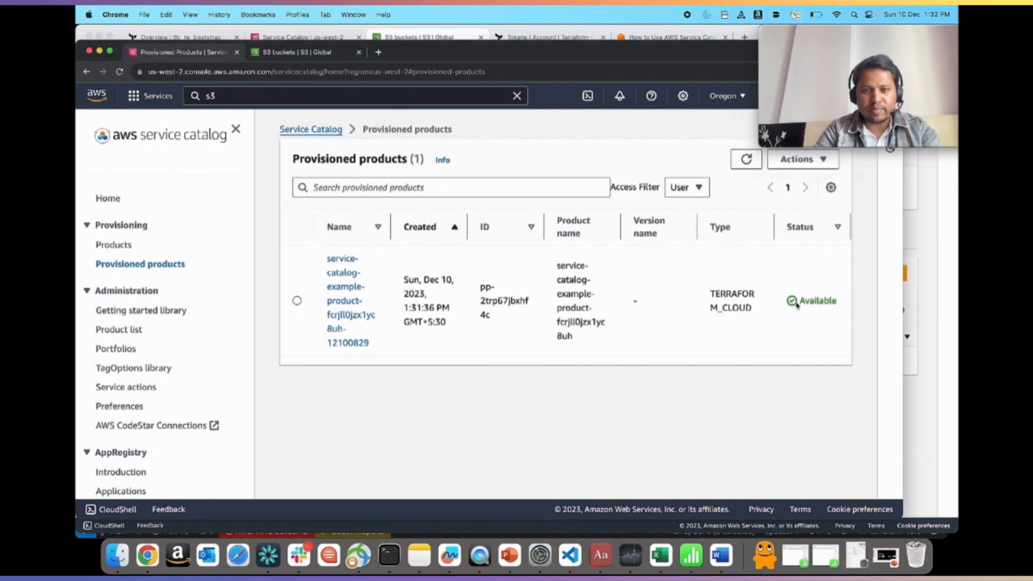
Step: Refresh the S3 bucket list filtered by aws-tfc-service-catalog and examine the matching example bucket
click(315, 54)
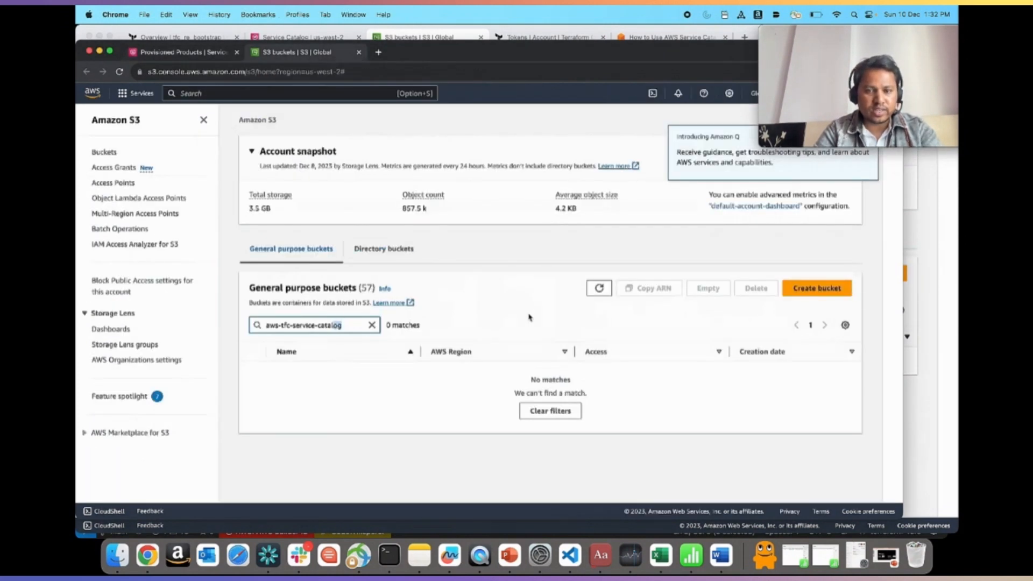
click(599, 289)
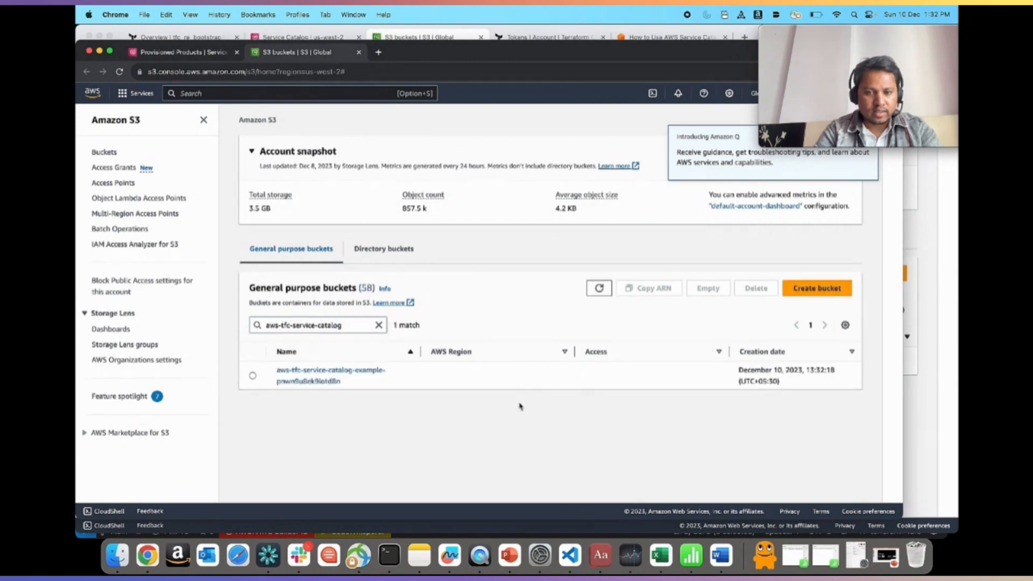
drag(367, 387, 276, 370)
click(391, 407)
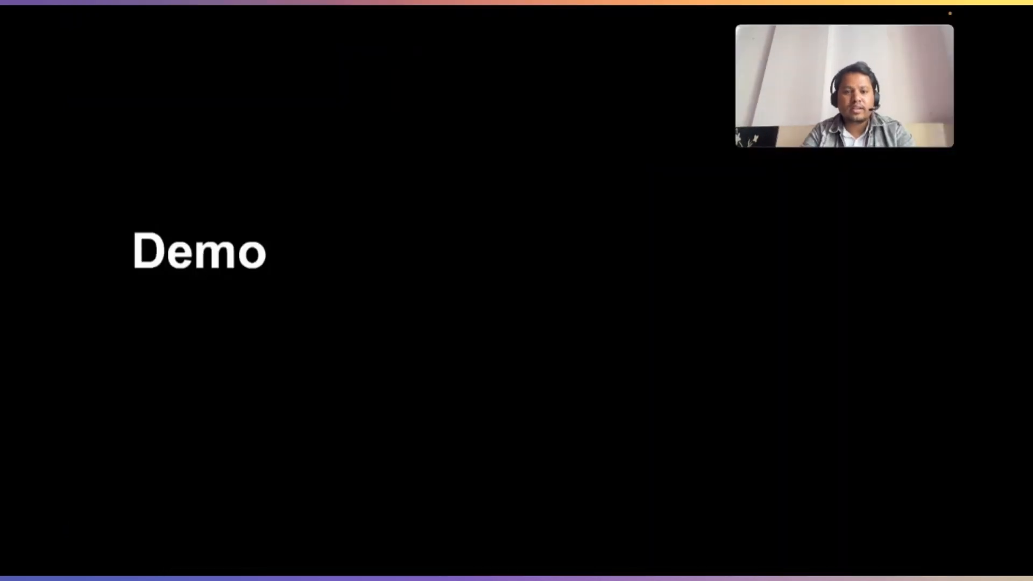
key(Right)
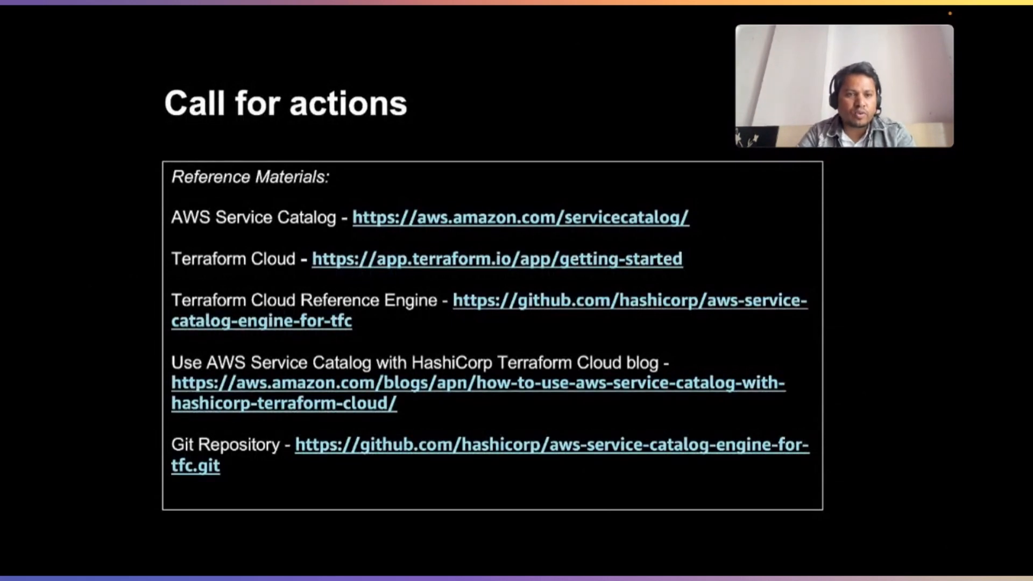